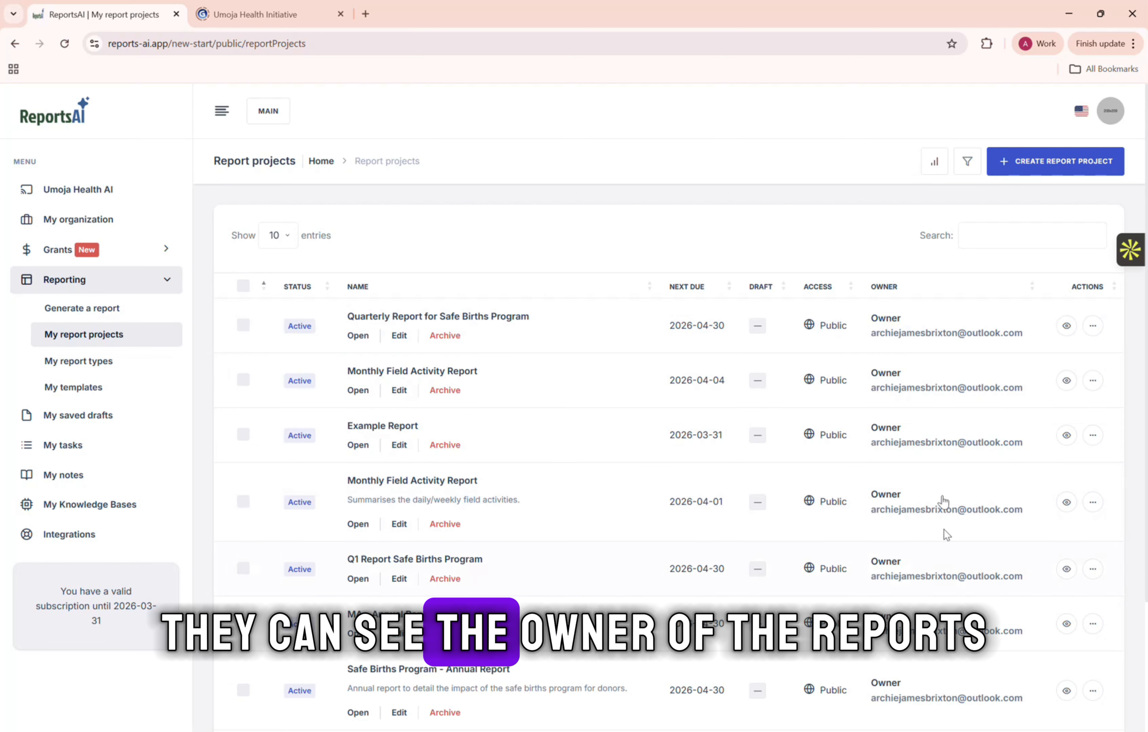
# - View the overview of the Quarterly Report for Safe Births Program project and return to the report projects list
pyautogui.click(454, 319)
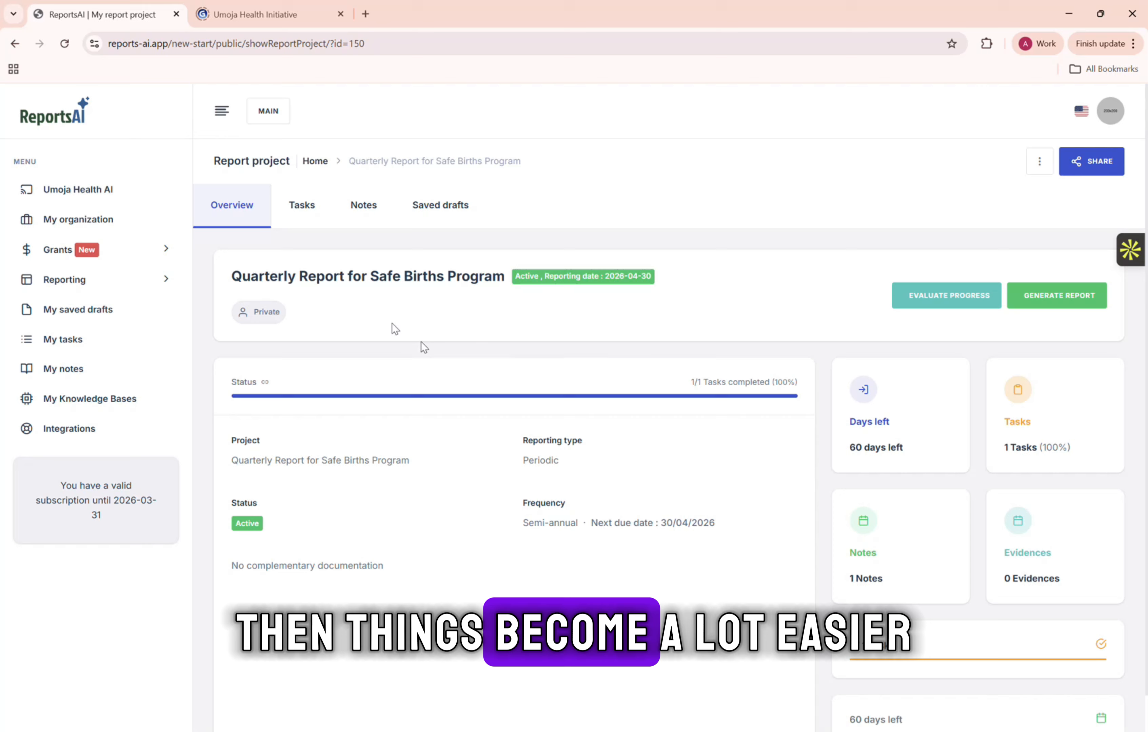
pyautogui.click(103, 285)
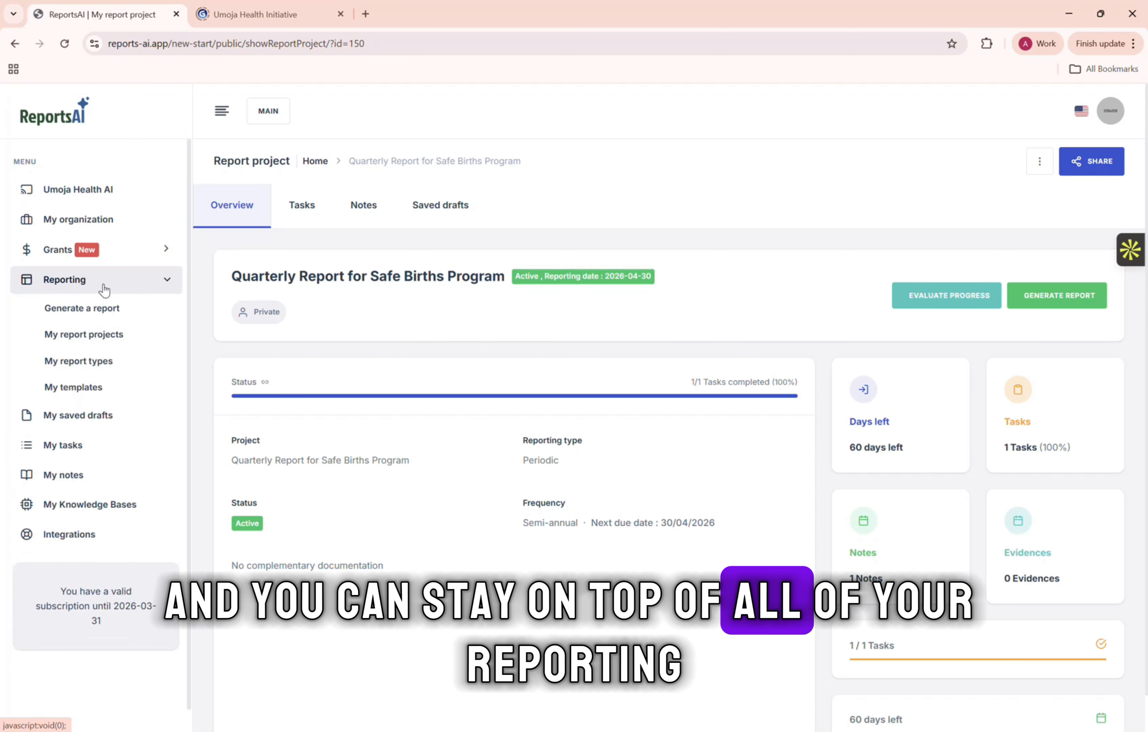
pyautogui.click(106, 340)
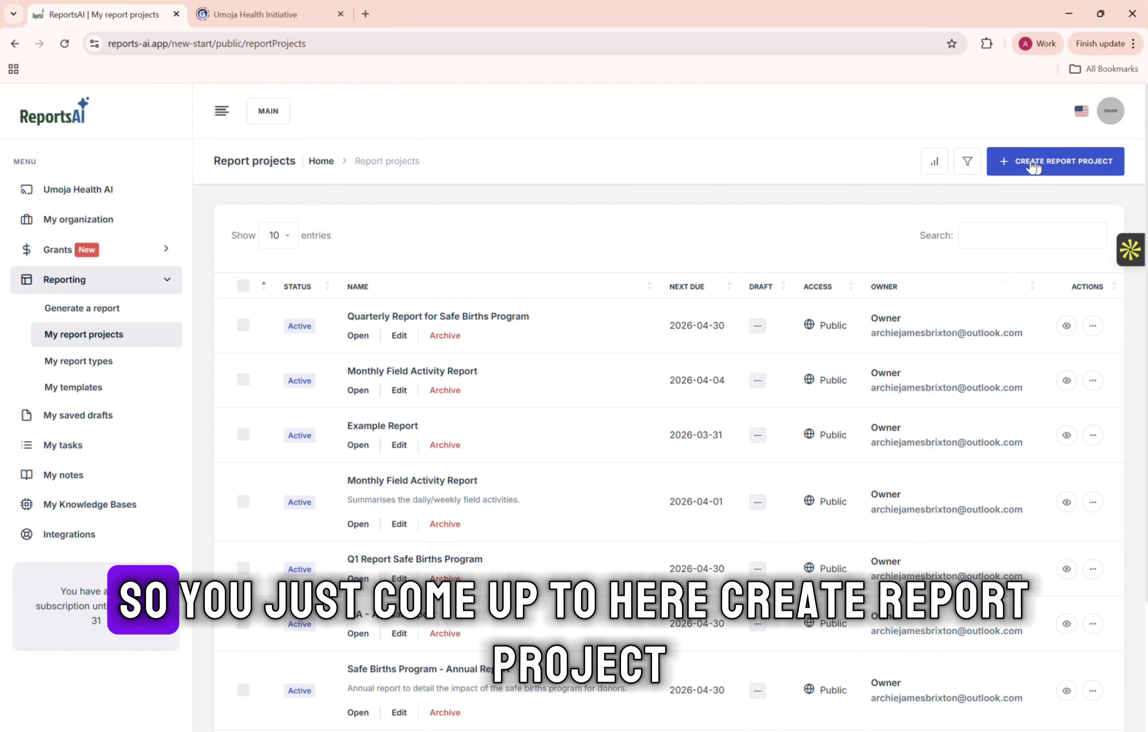
# - Start a new report project named "Safe Births Program - Q1 Report" with the description "Activities for Q1."
pyautogui.click(1051, 166)
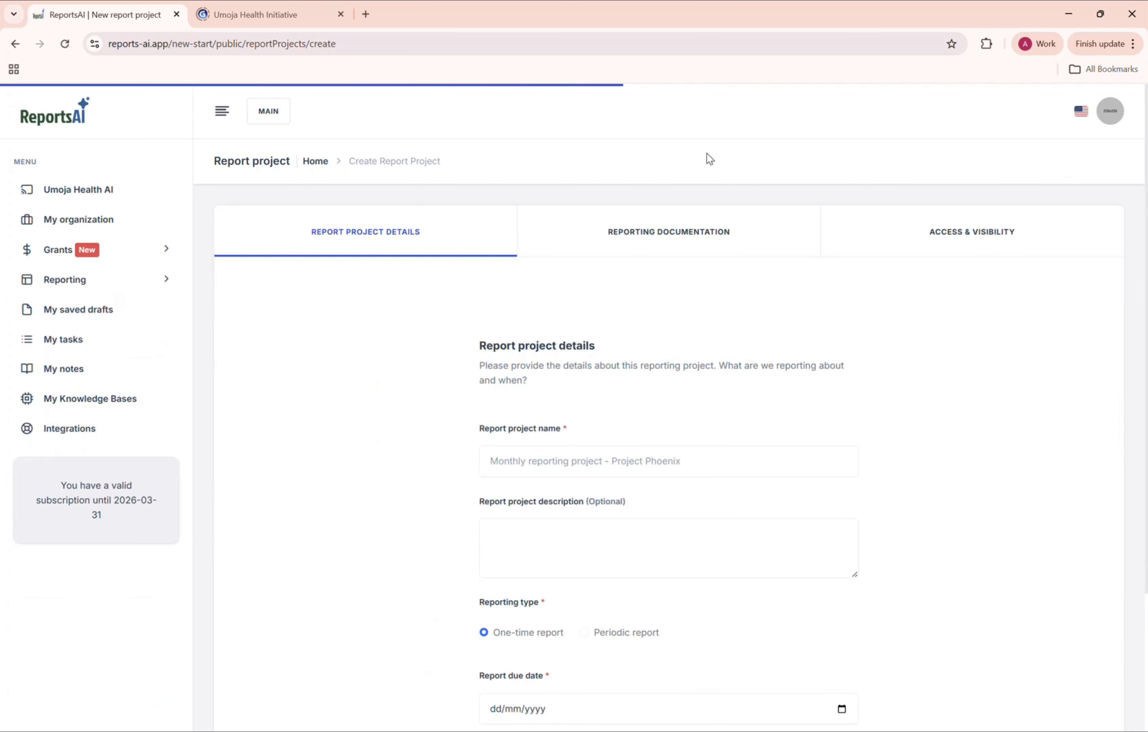
pyautogui.scroll(-3, 627, 336)
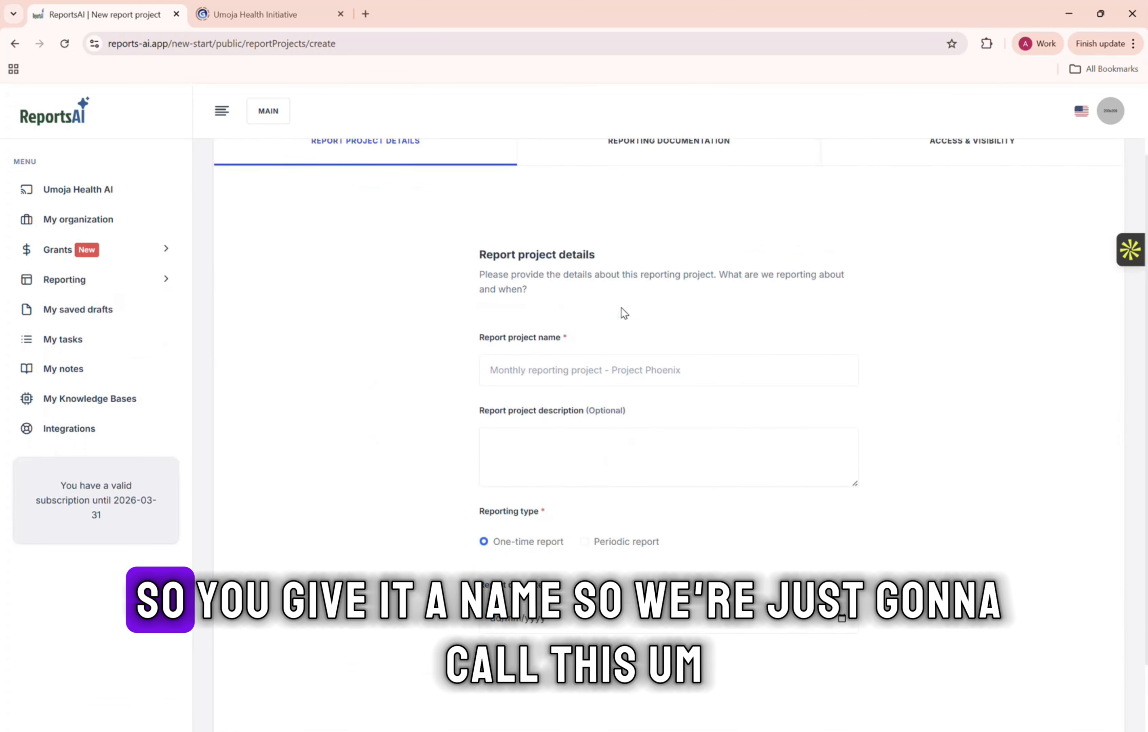
pyautogui.click(594, 351)
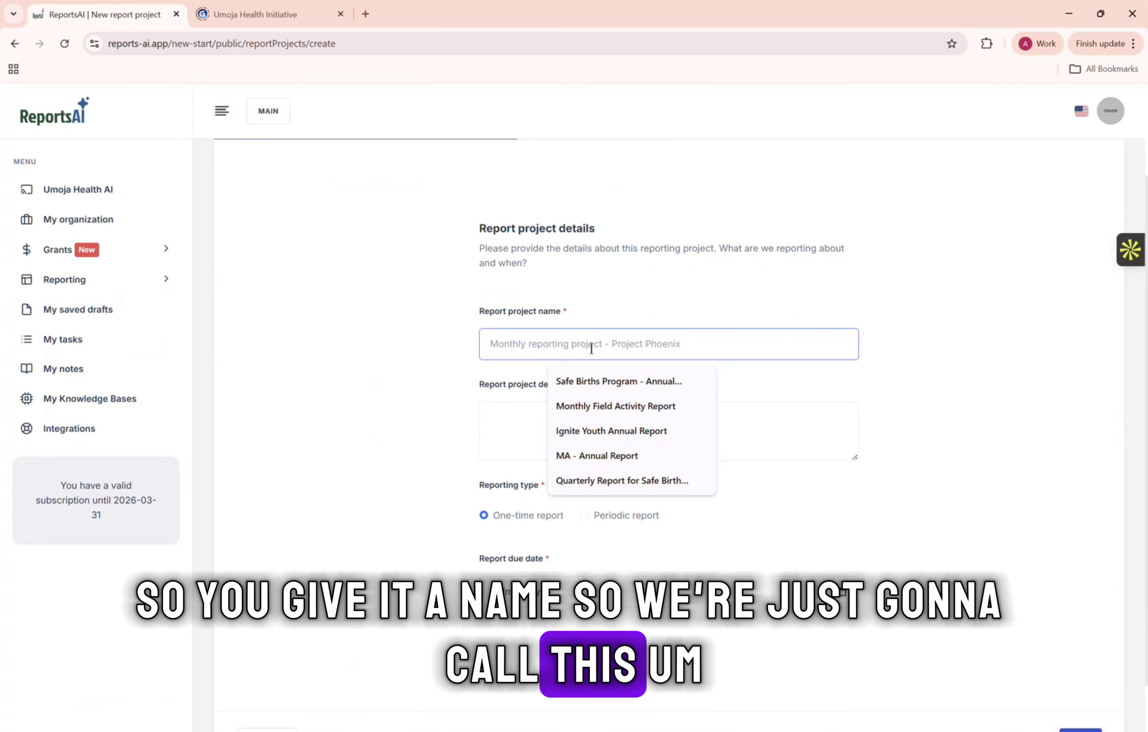
pyautogui.write('Safe Births')
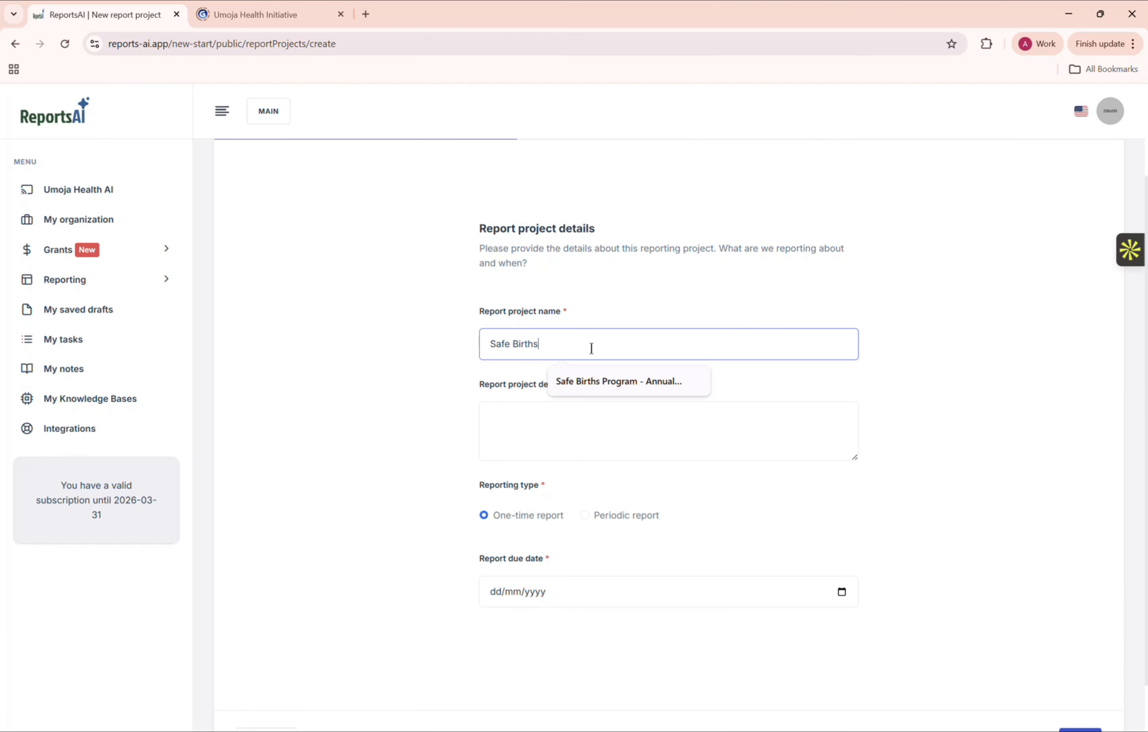
pyautogui.write(' Program - ')
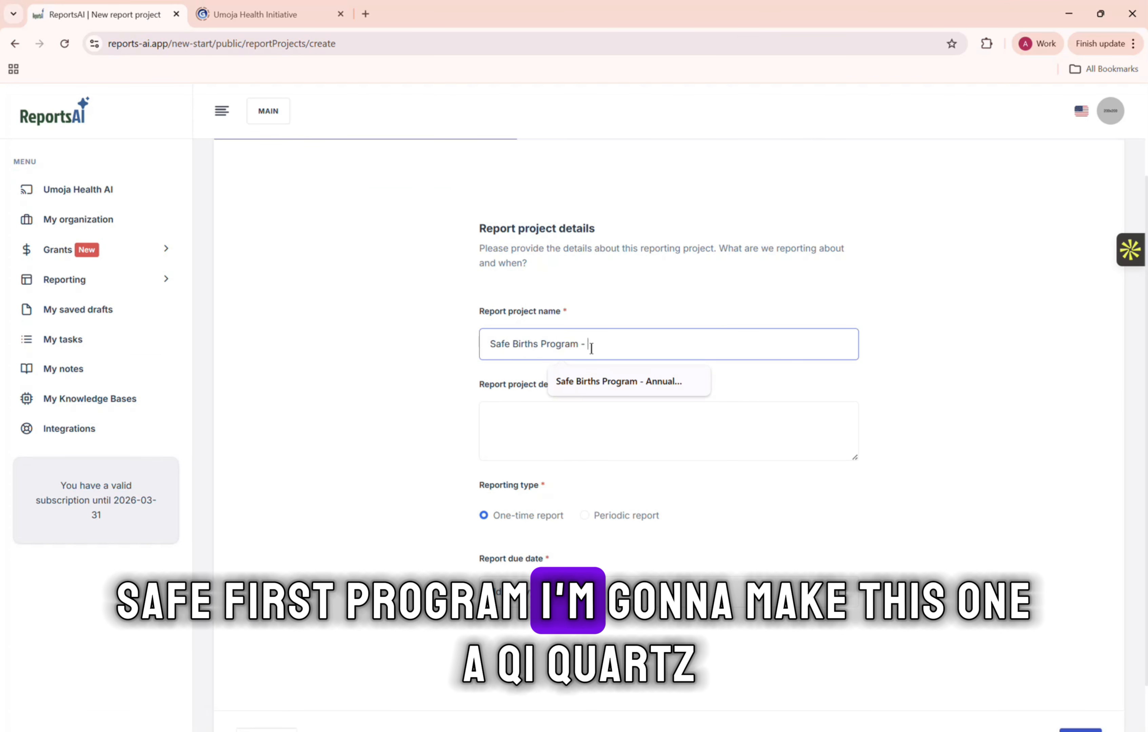
pyautogui.write('Q1 Report')
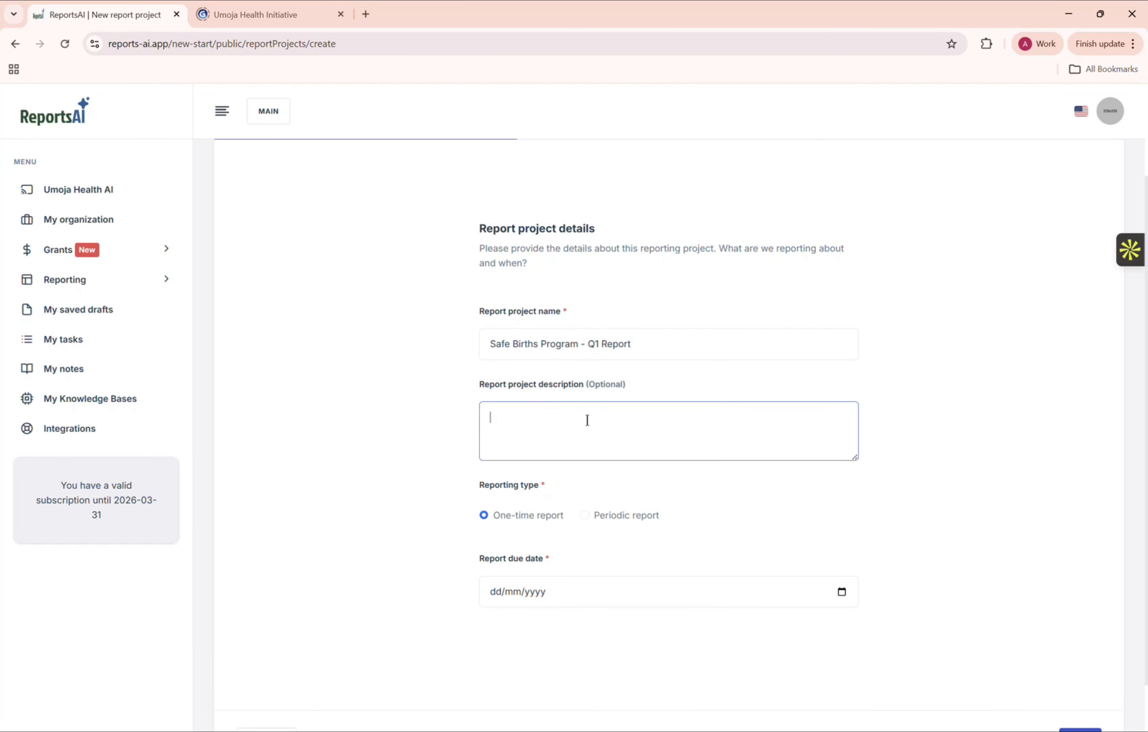
pyautogui.write('es for Q1.')
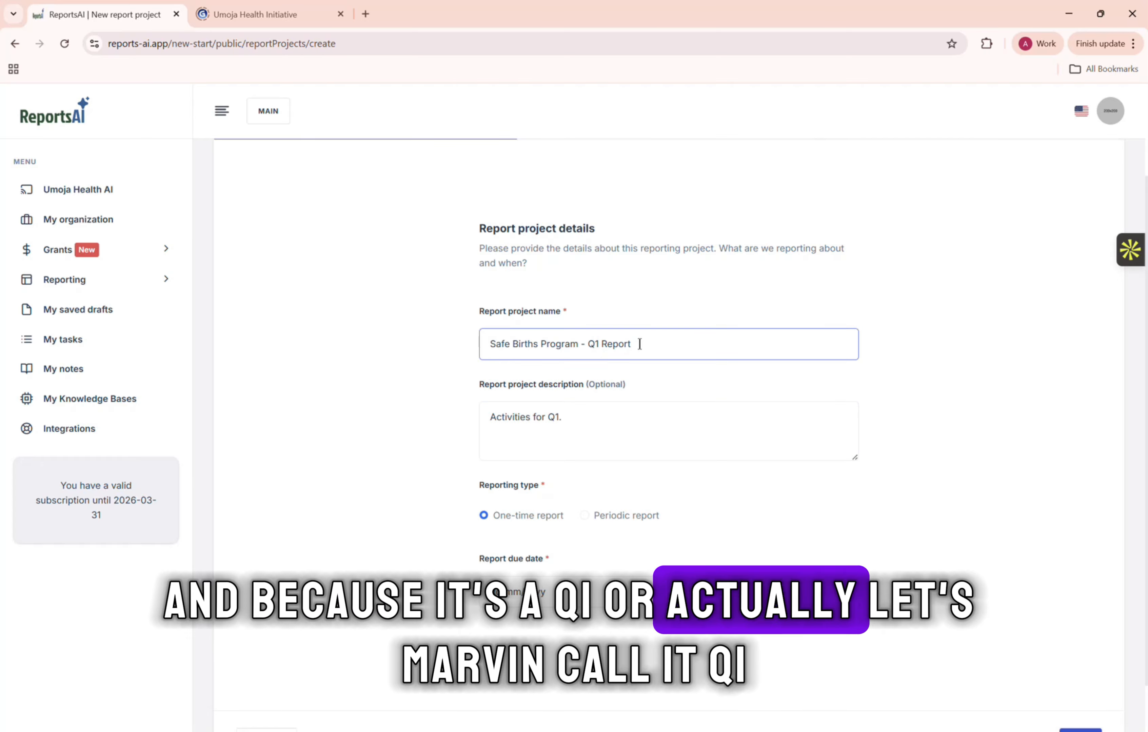
# - Change the project name to "Safe Births Program - Quarterly Report" and the description to "Quarterly Activities for Safe Births Program"
pyautogui.press('BackSpace')
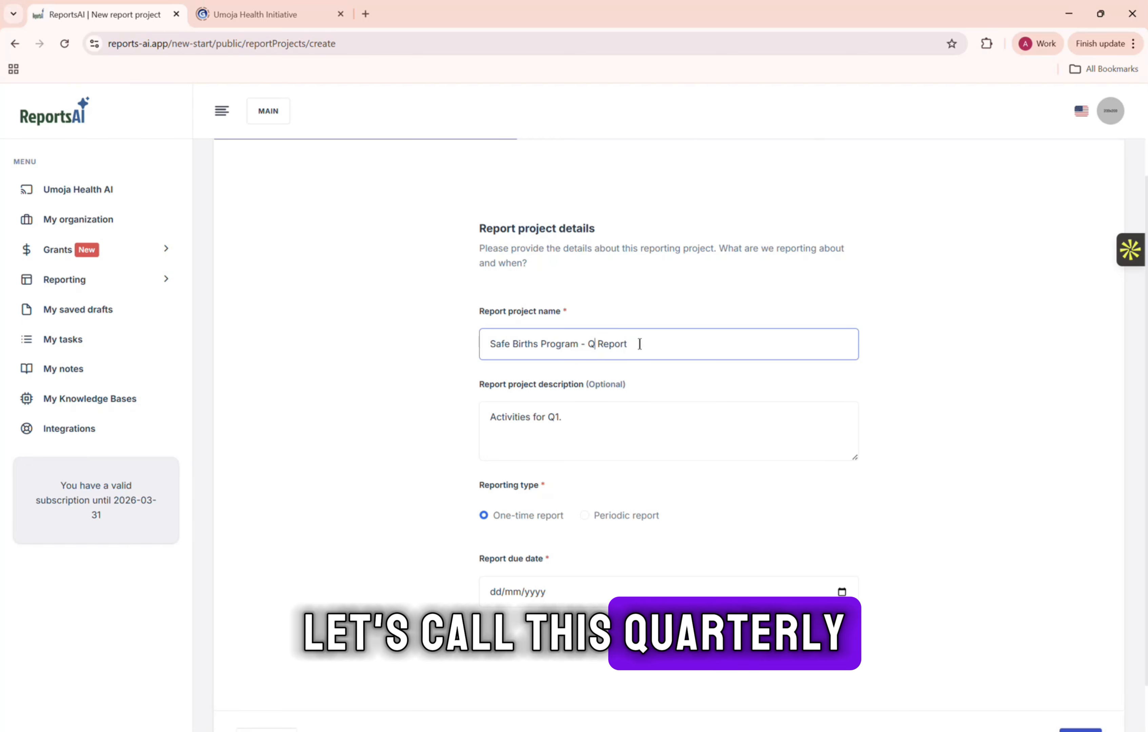
pyautogui.write('uart')
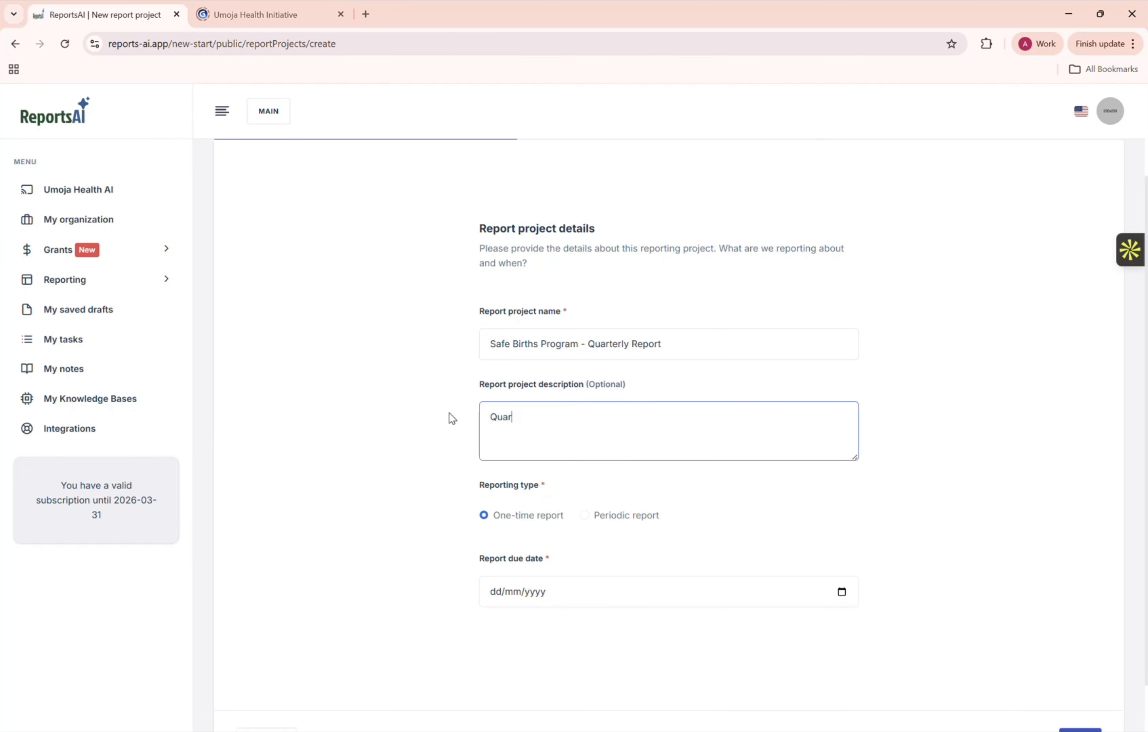
pyautogui.write('erly Activities for Safe Births Program')
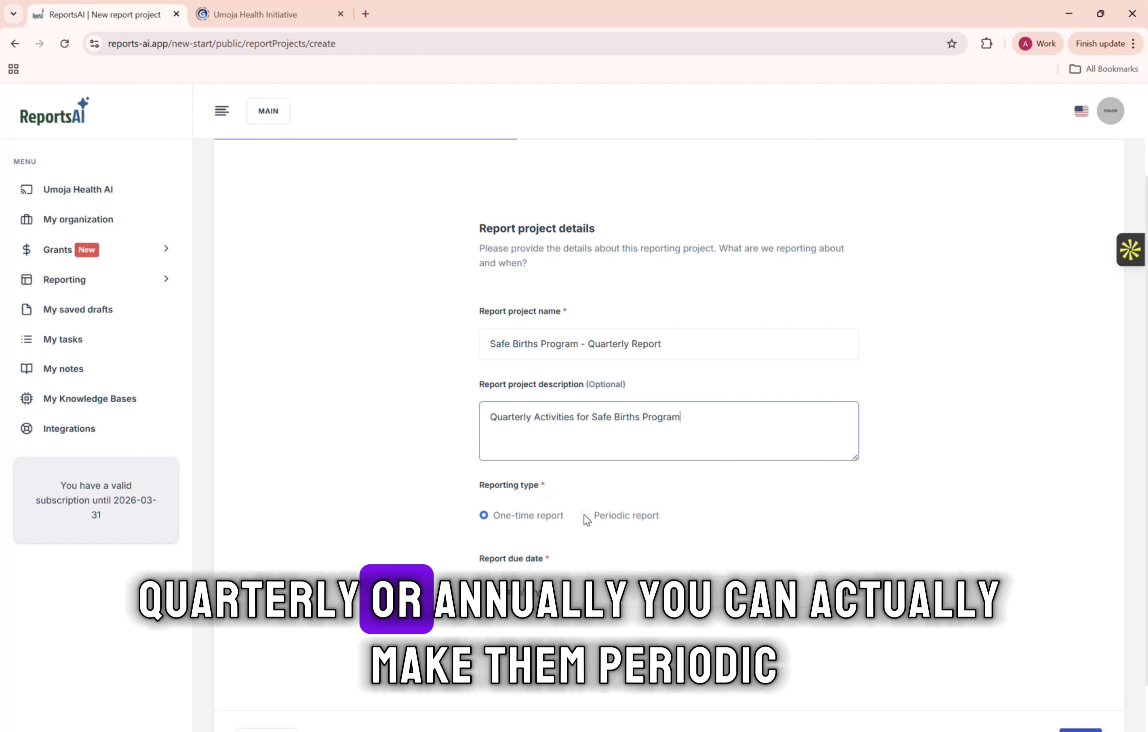
# - Make the project a periodic report with a Quarterly reporting frequency
pyautogui.click(584, 515)
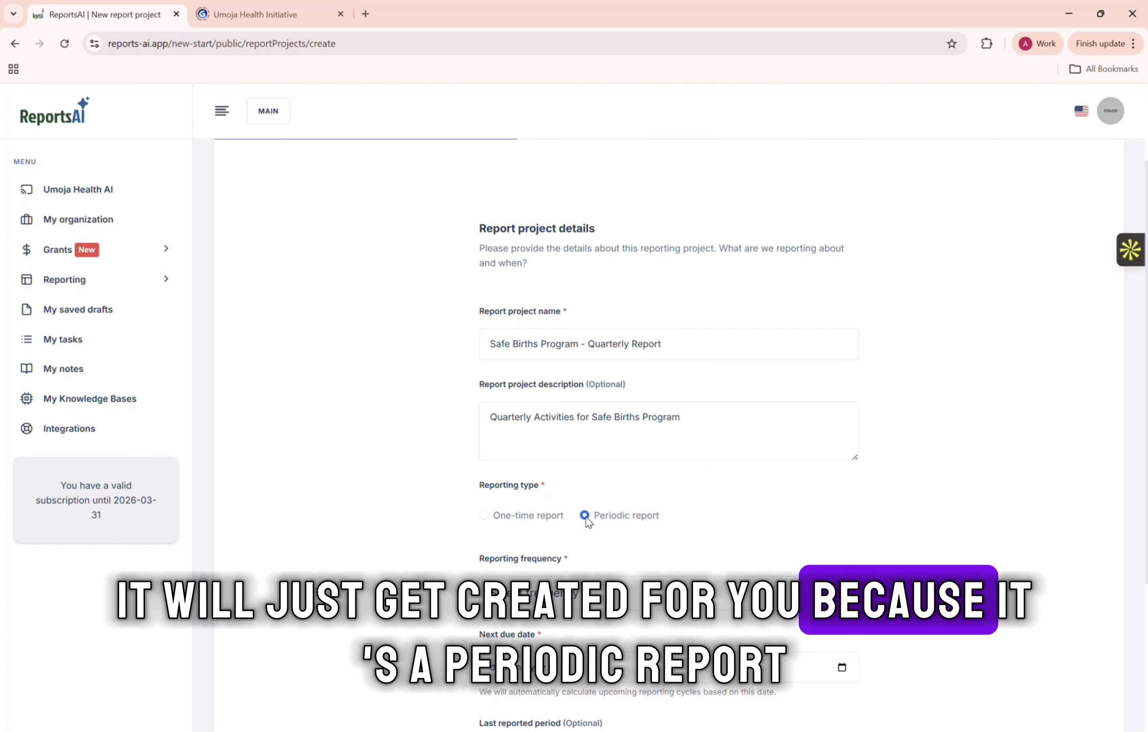
pyautogui.scroll(-1, 646, 574)
pyautogui.click(651, 560)
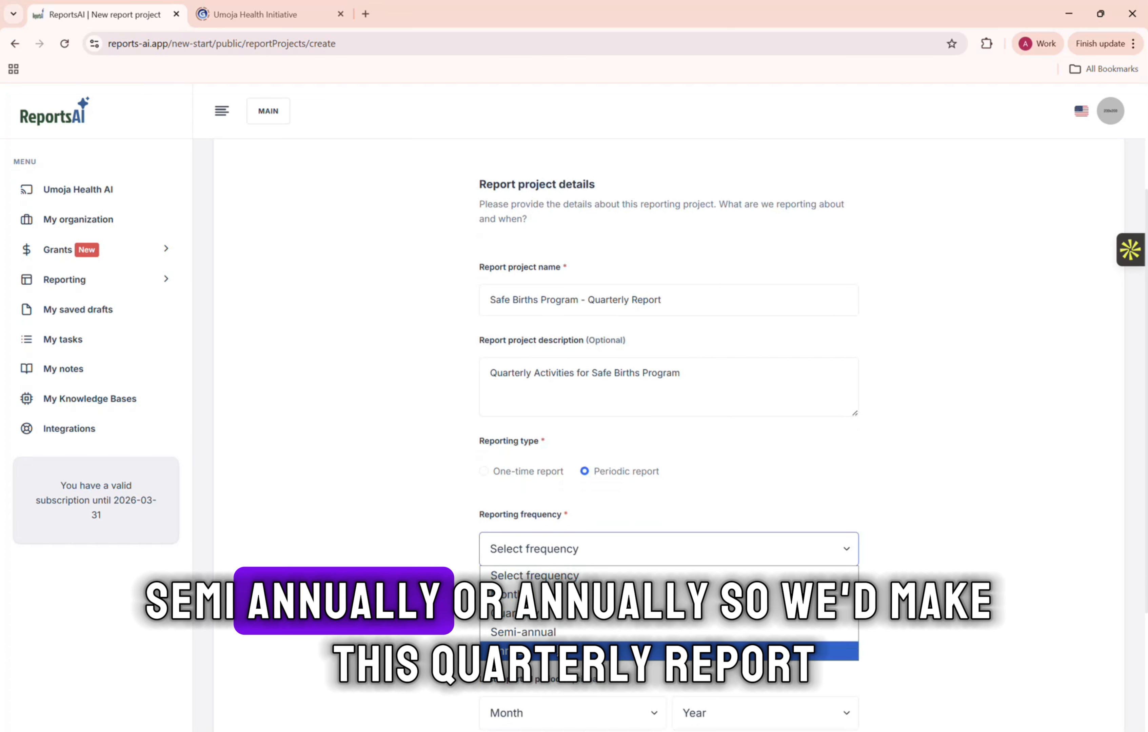
pyautogui.click(651, 613)
# - Set the report project's next due date to 30/04/2026
pyautogui.scroll(-3, 462, 547)
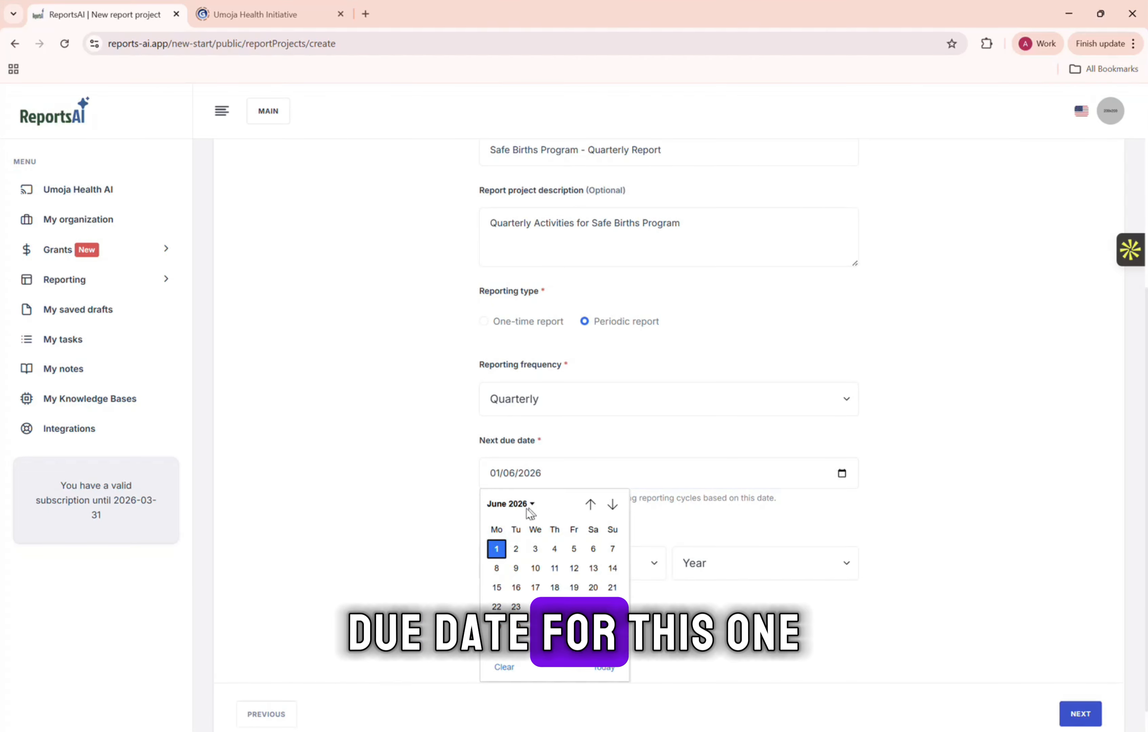
pyautogui.click(589, 504)
pyautogui.click(589, 505)
pyautogui.click(555, 626)
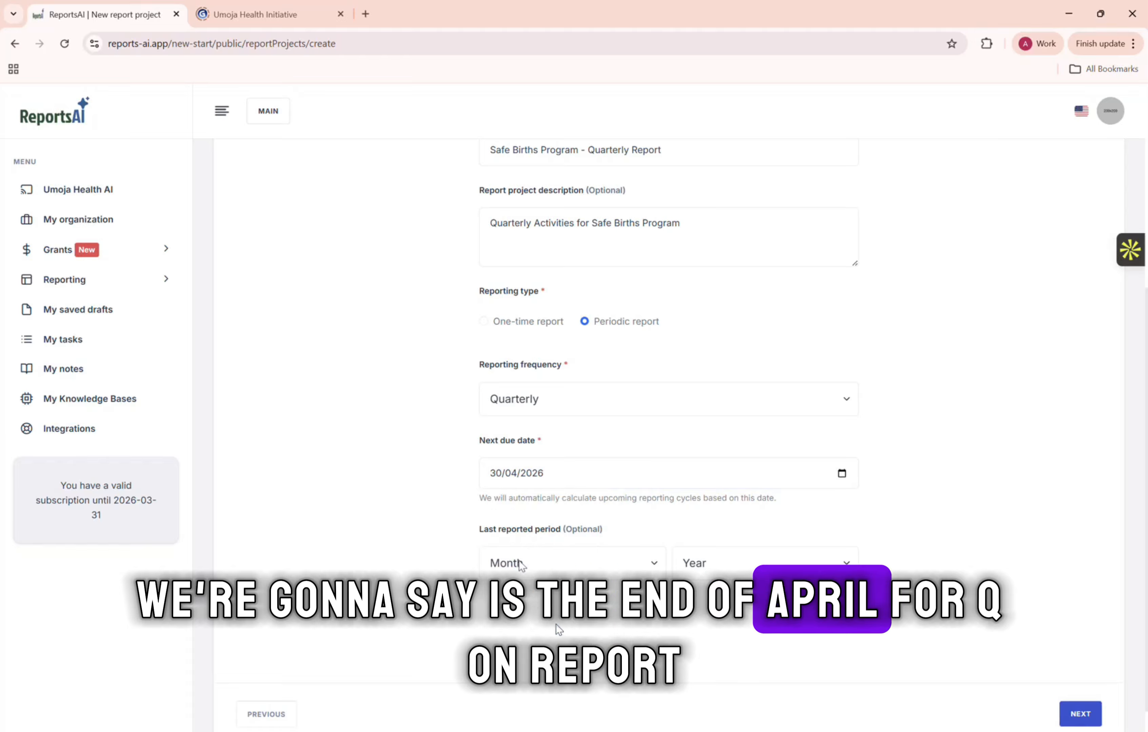
# - Set the last reported period to March 2026 and continue to the reporting documentation
pyautogui.click(589, 562)
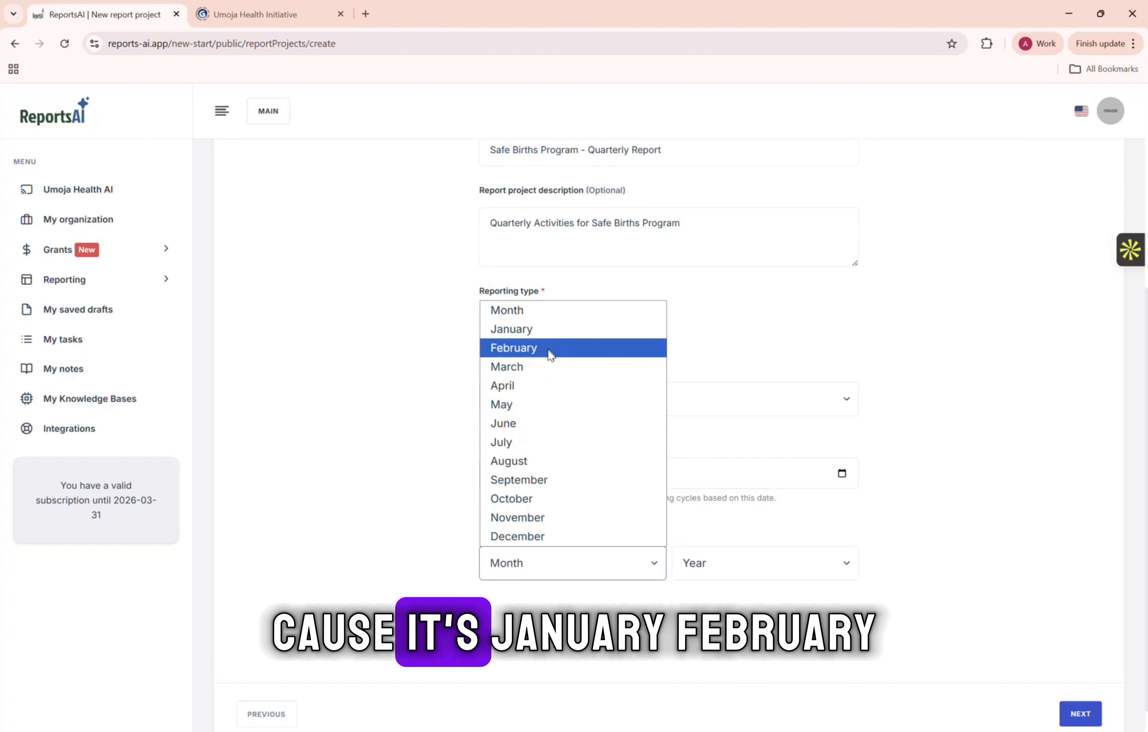
pyautogui.click(546, 370)
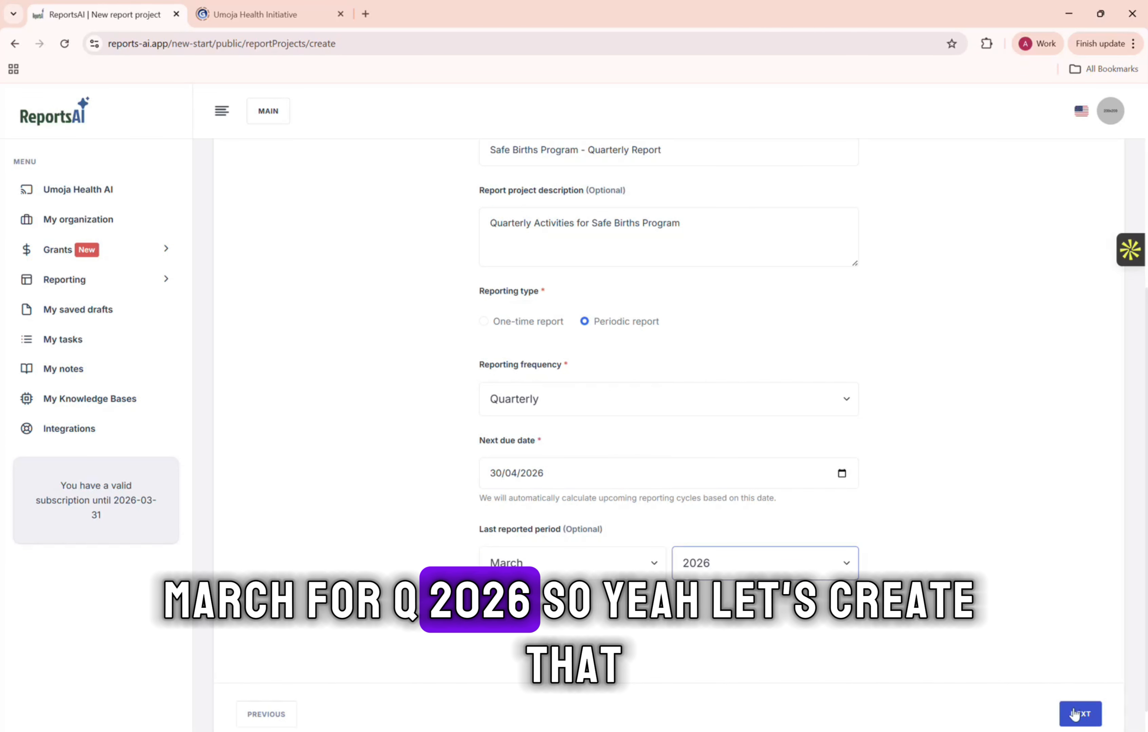
pyautogui.click(1079, 714)
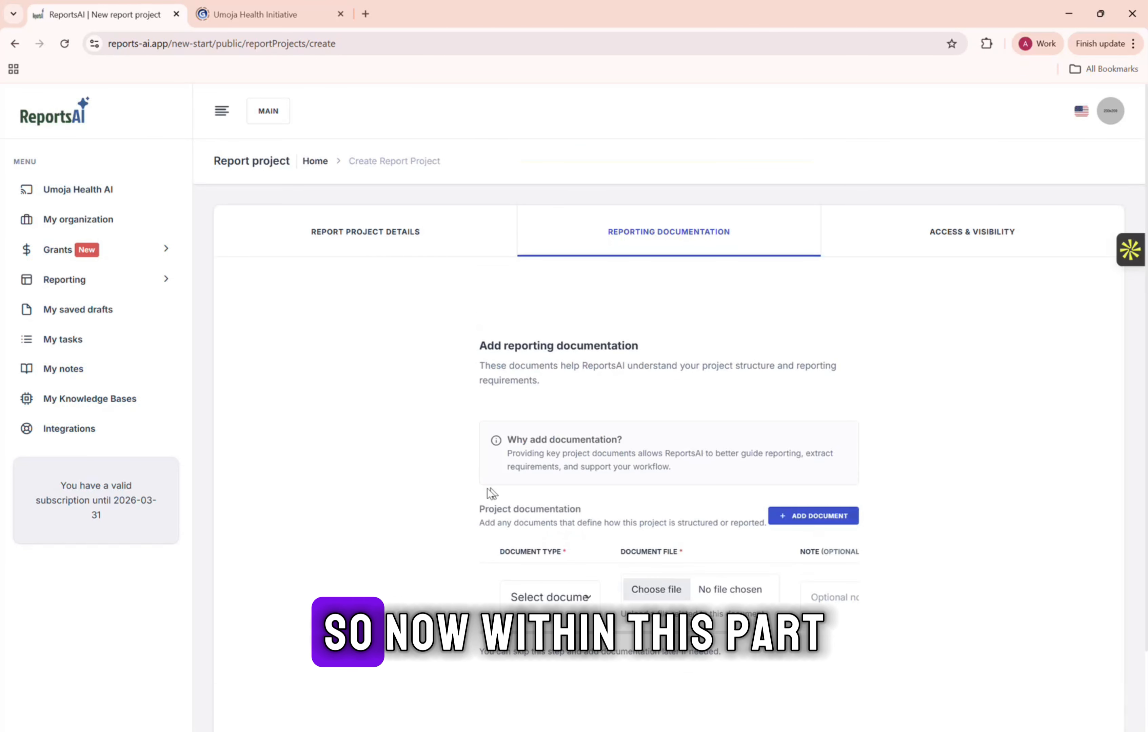
# - Set the project document's type to Logframe after looking through the available document types
pyautogui.scroll(-1, 406, 471)
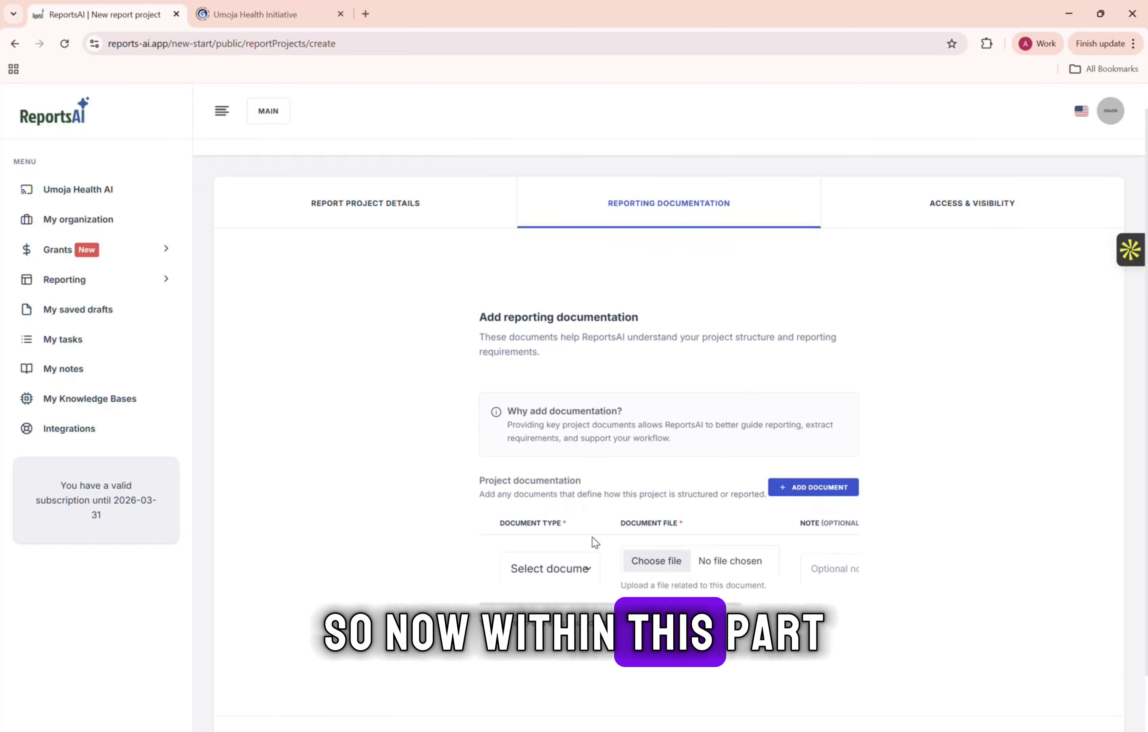
pyautogui.click(587, 574)
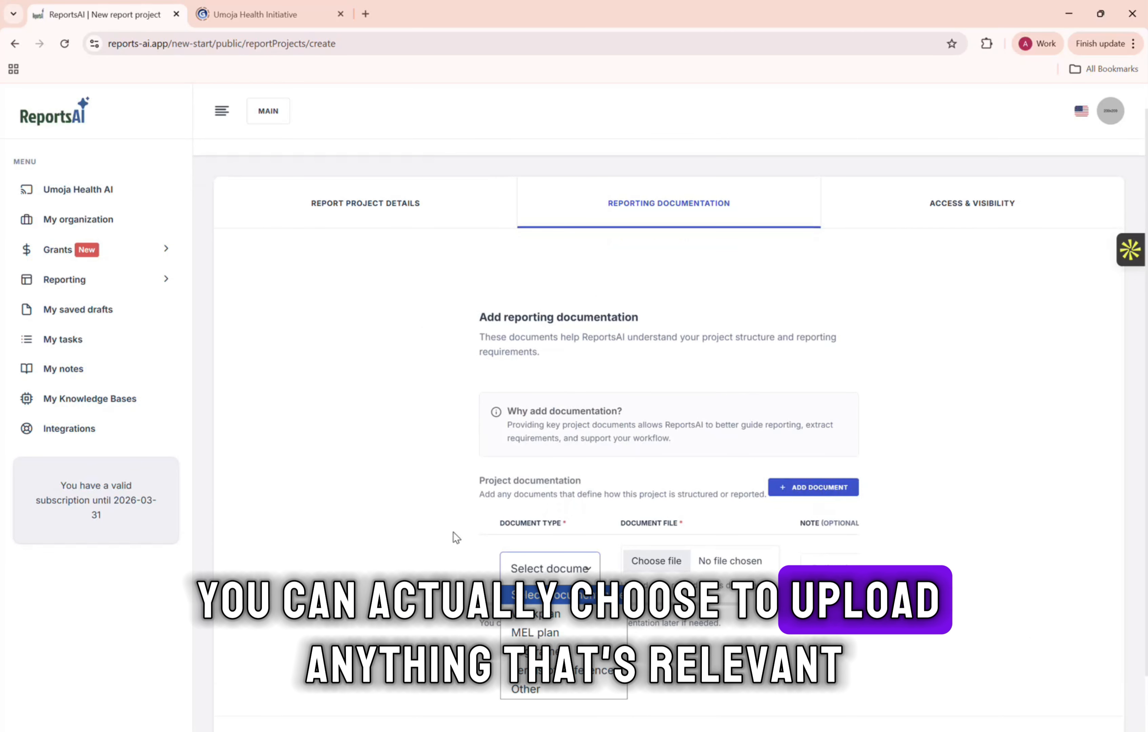
pyautogui.scroll(-2, 453, 532)
pyautogui.click(556, 520)
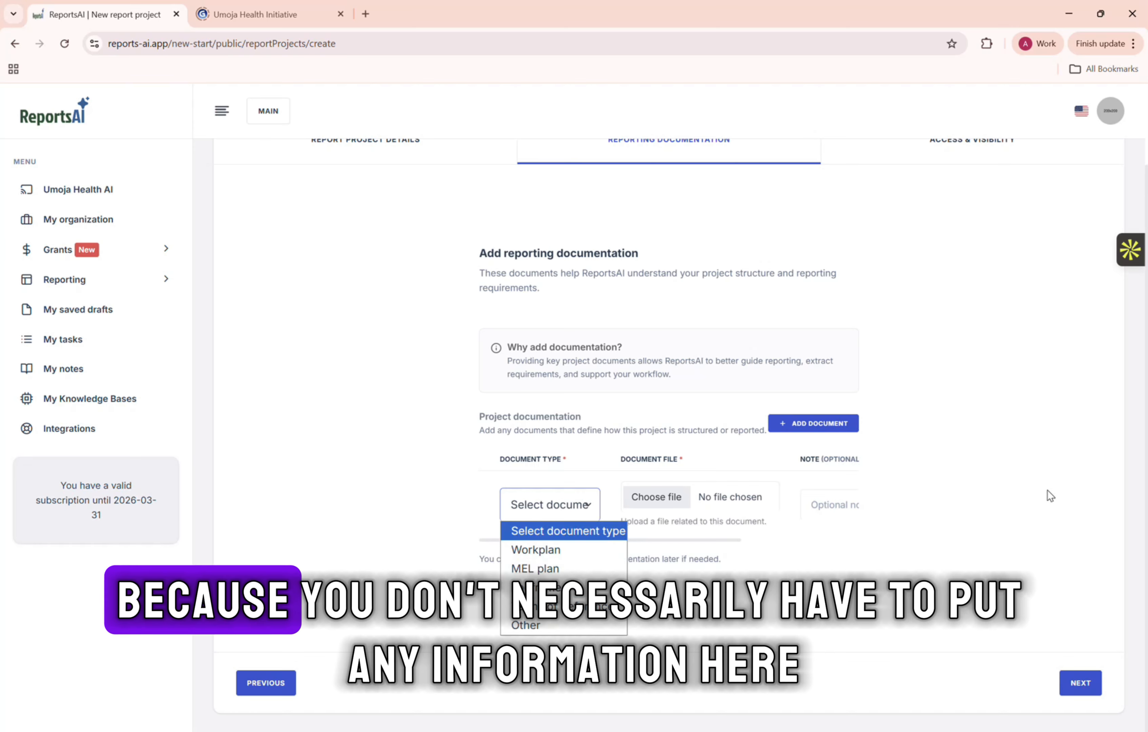
pyautogui.scroll(1, 1048, 491)
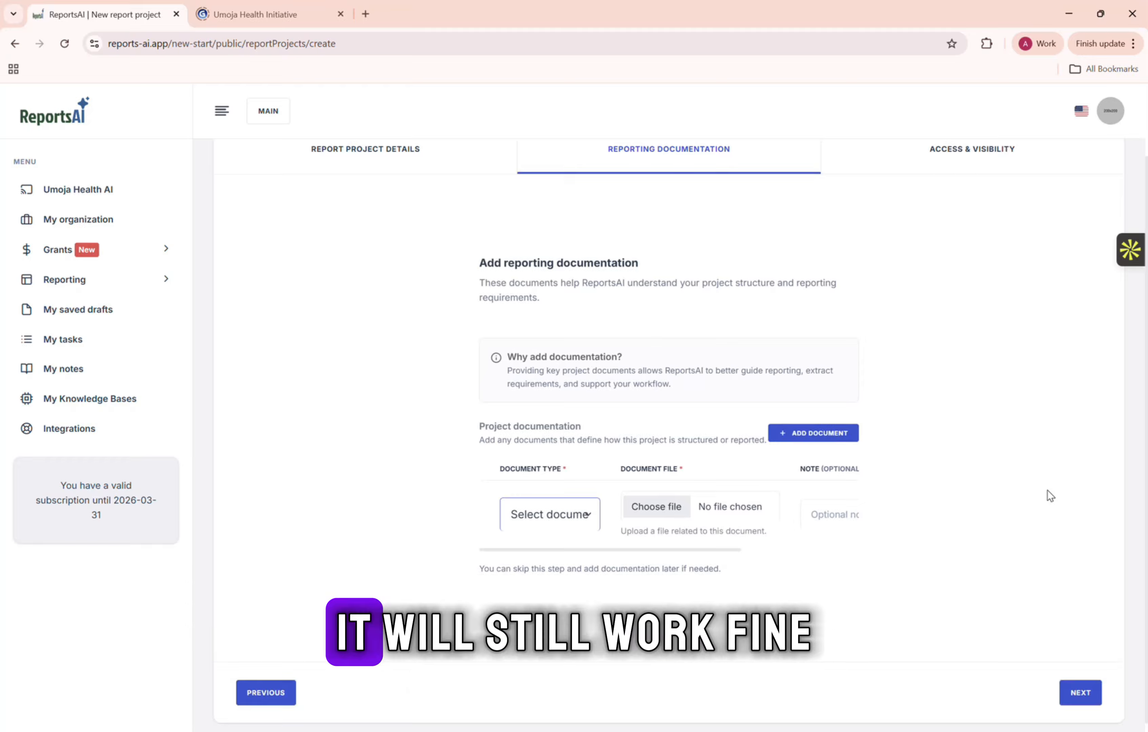
pyautogui.click(579, 515)
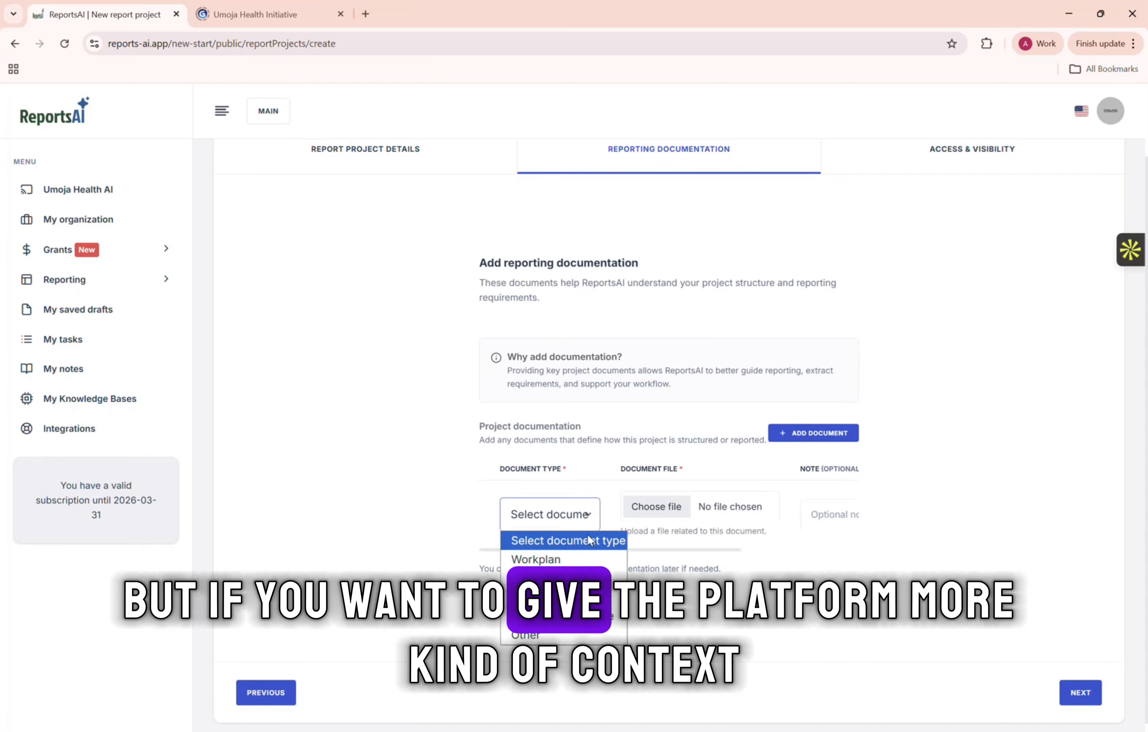
pyautogui.click(553, 603)
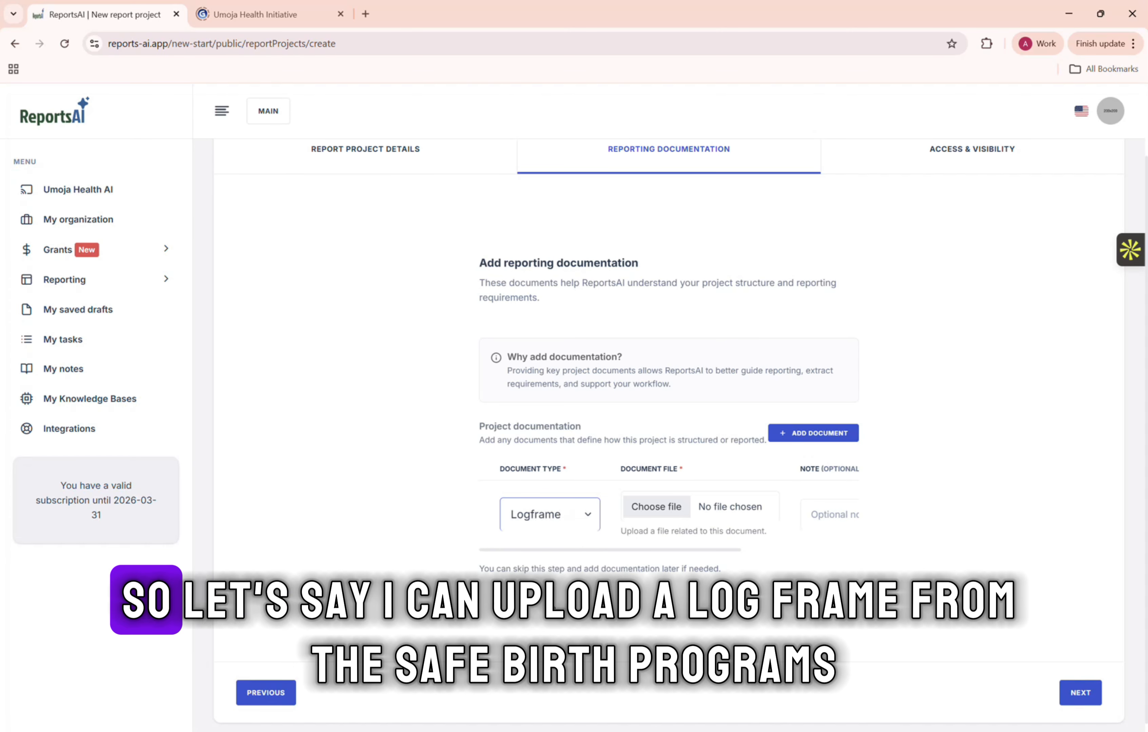
# - Attach the SafeBirths_LogFrame_UHF file from the Umoja_Health_ReportsAI_Demo folder as the logframe document
pyautogui.click(654, 509)
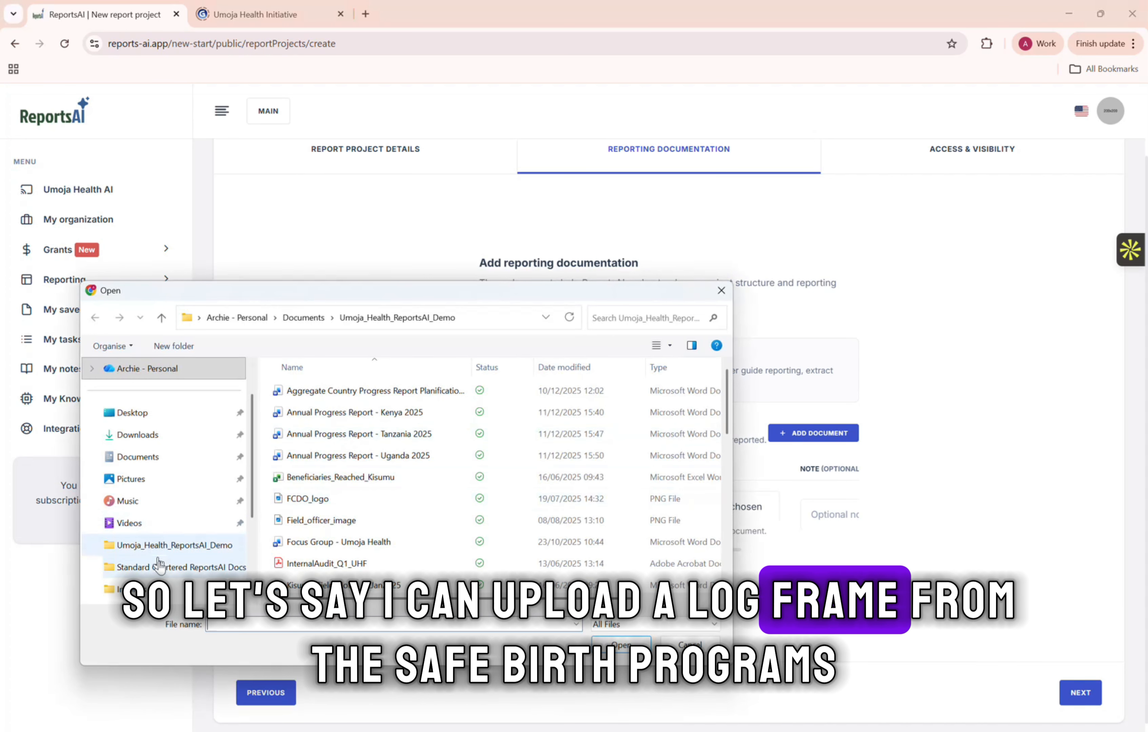
pyautogui.scroll(-5, 362, 529)
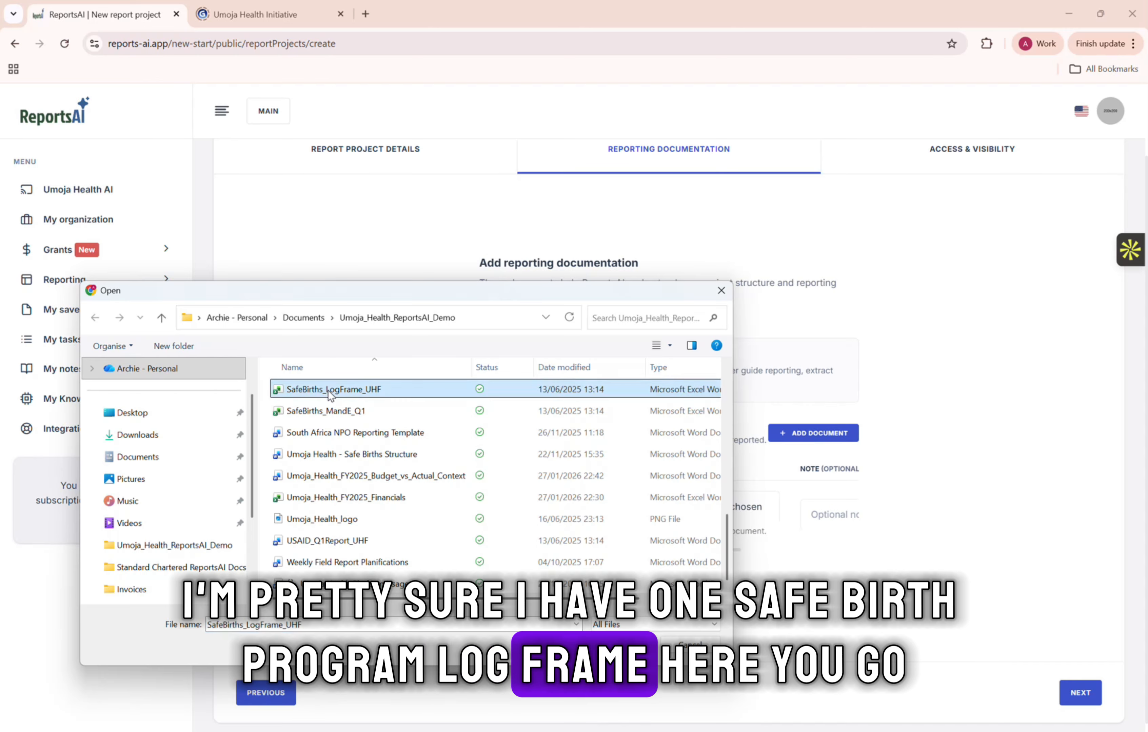
pyautogui.click(623, 645)
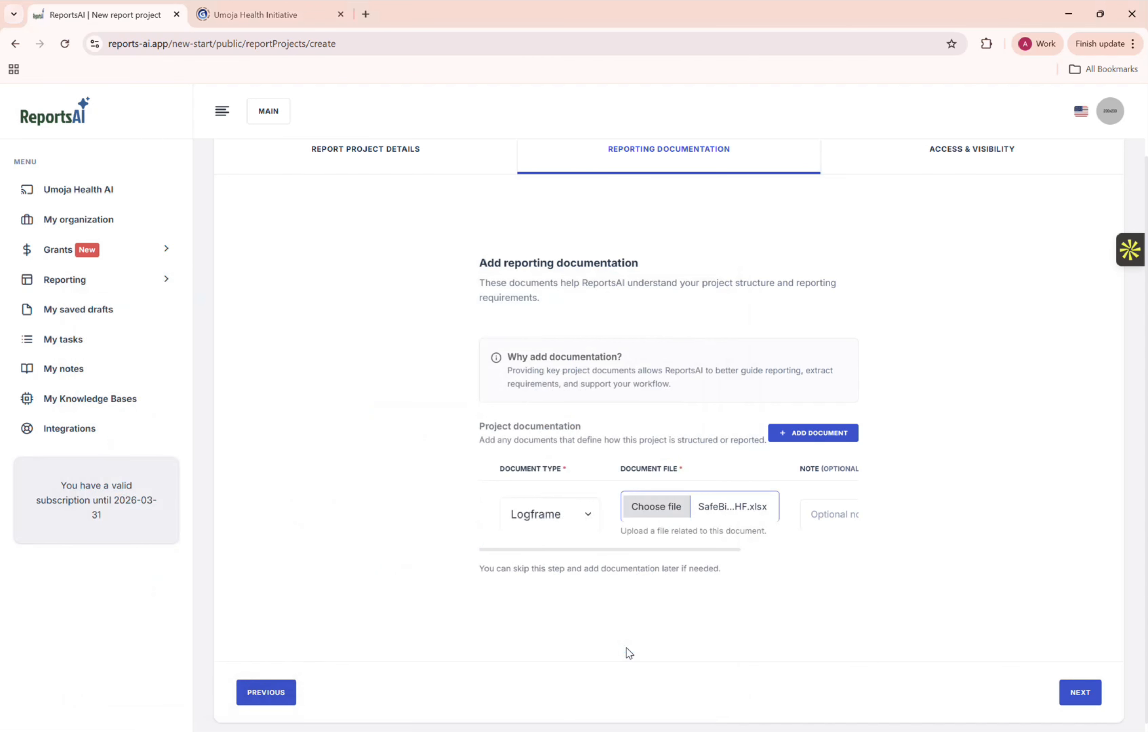
# - Leave the logframe document's optional note blank and continue to the access and visibility settings
pyautogui.scroll(-1, 849, 507)
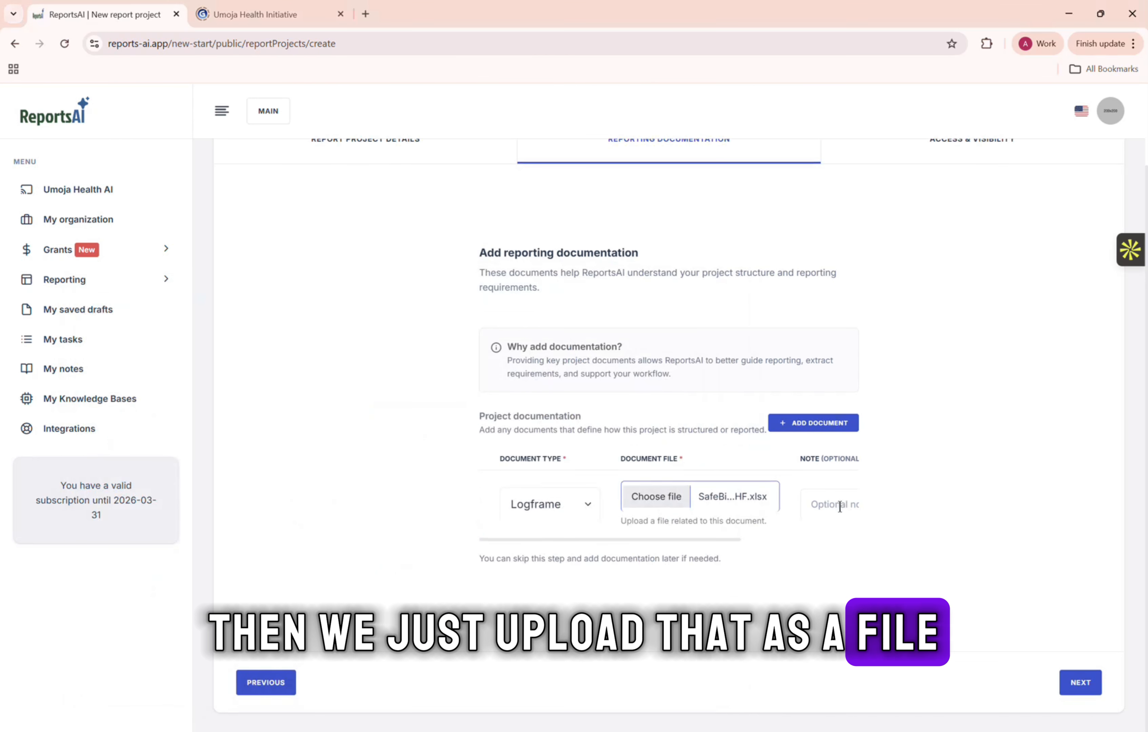
pyautogui.hscroll(4, 840, 507)
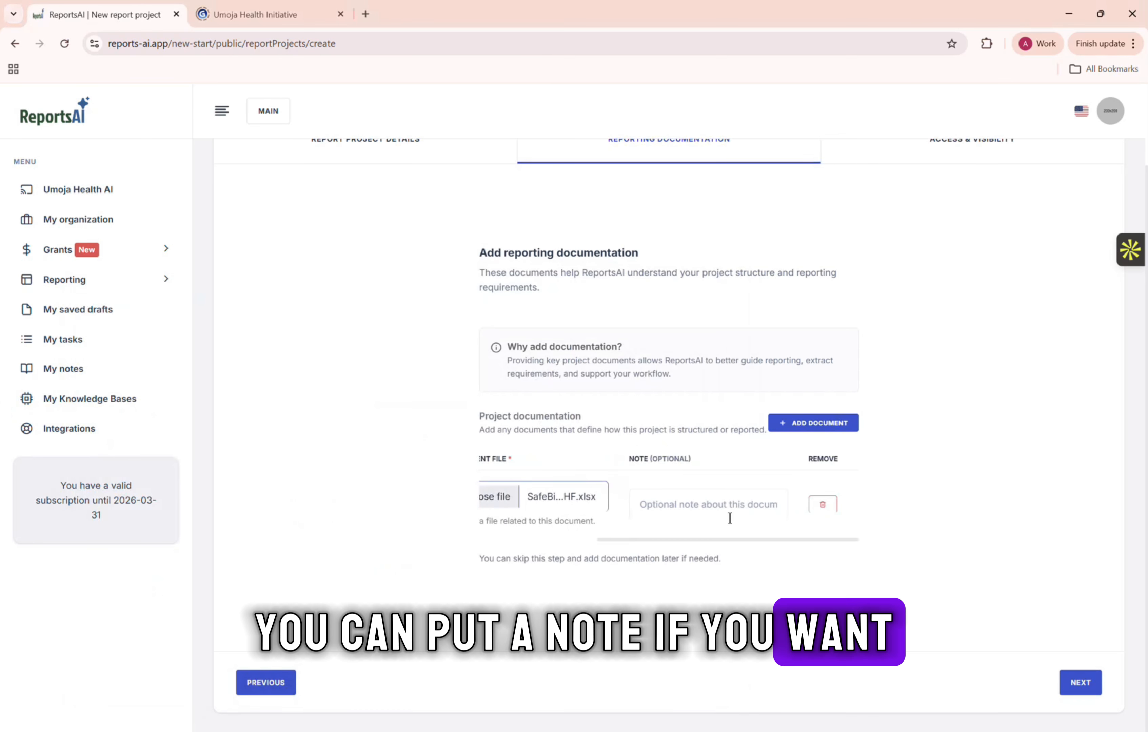
pyautogui.hscroll(-4, 728, 517)
pyautogui.click(1073, 682)
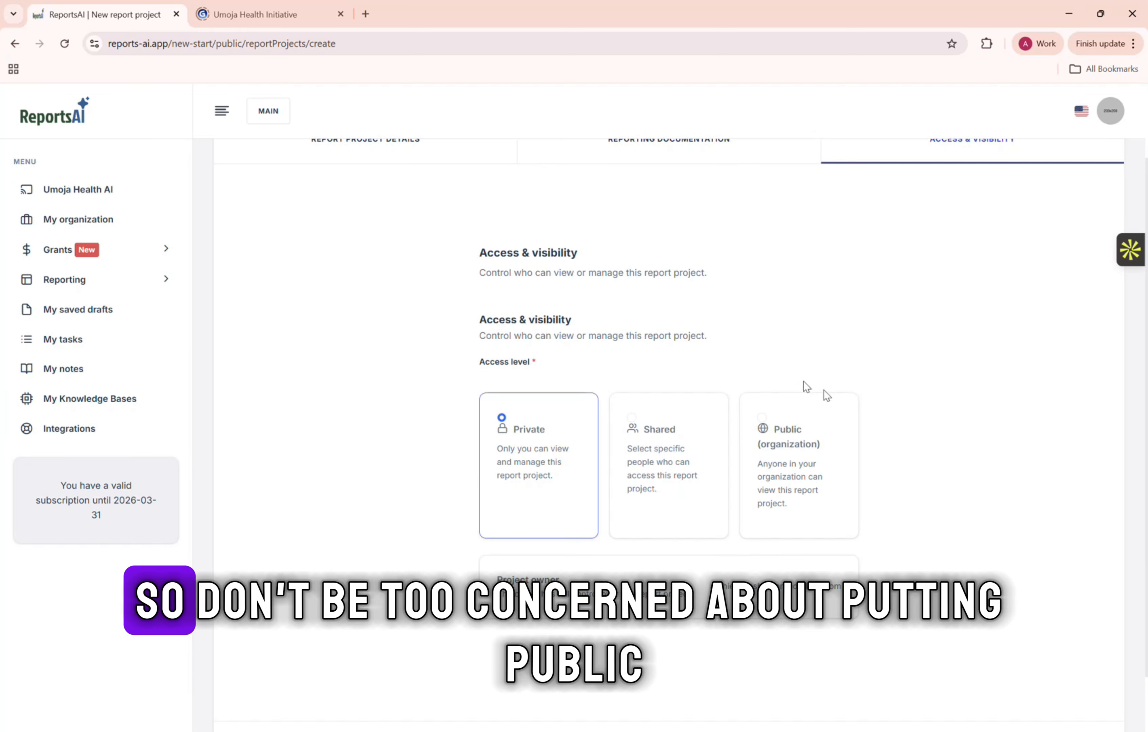
# - Set the access level to Public (organization) and create the report project
pyautogui.click(763, 427)
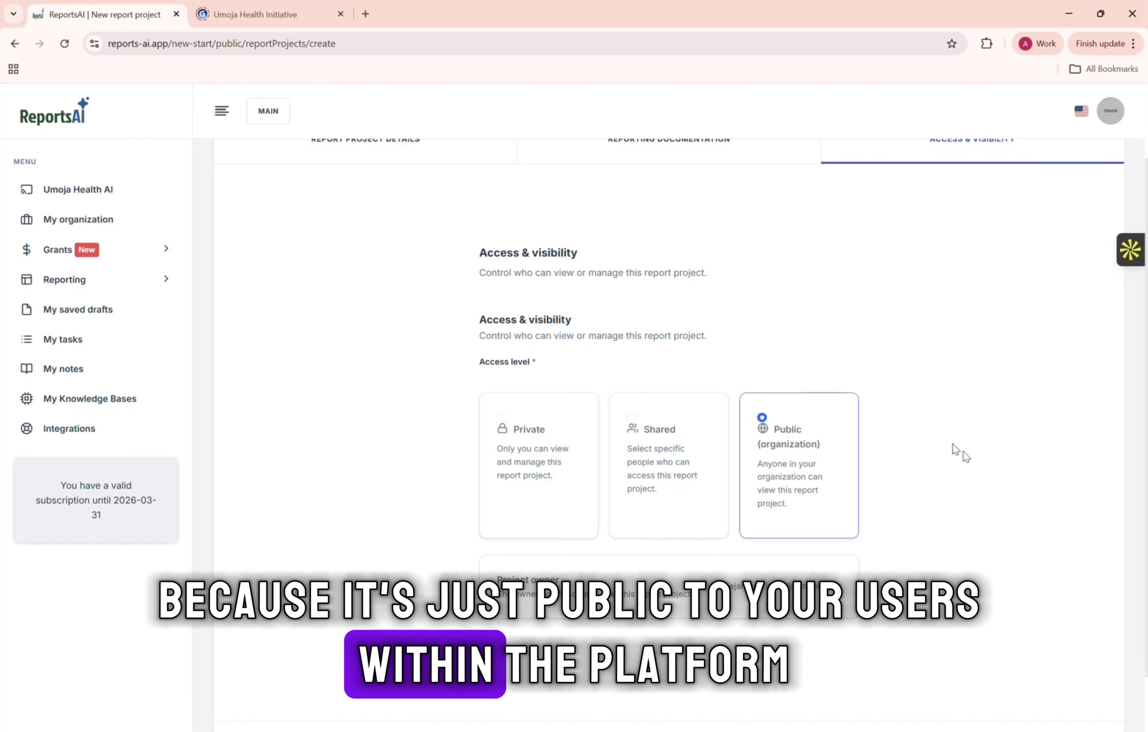
pyautogui.scroll(-2, 980, 480)
pyautogui.click(1075, 696)
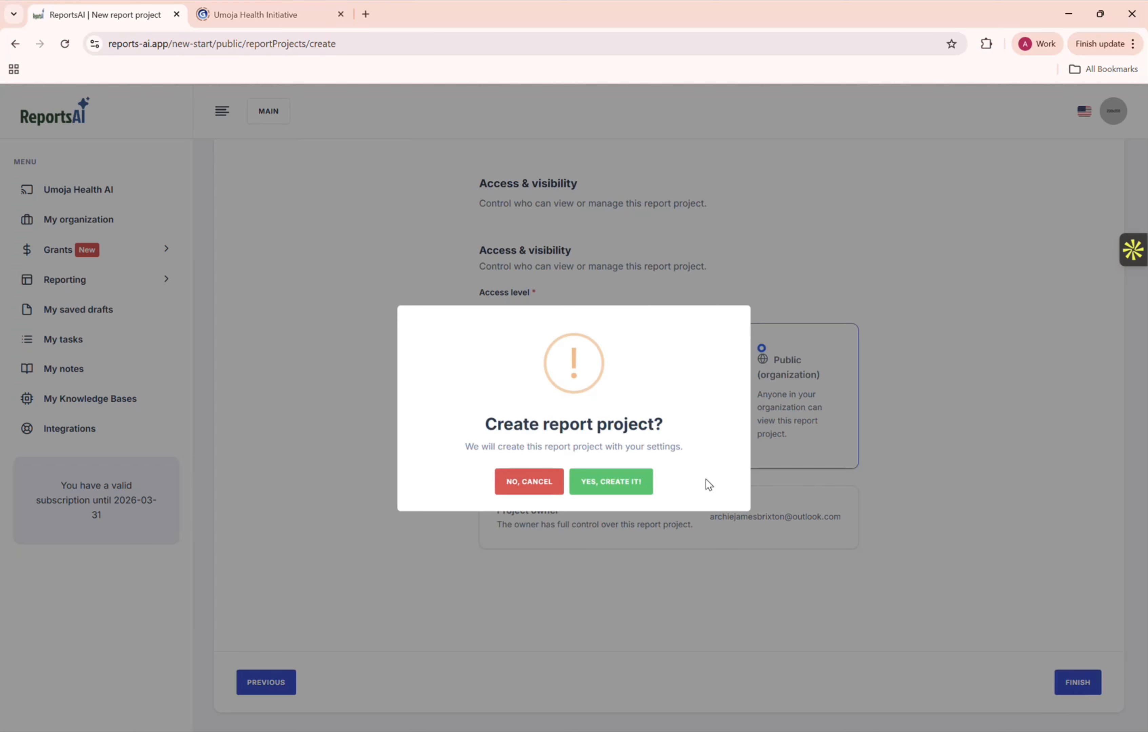
pyautogui.click(645, 485)
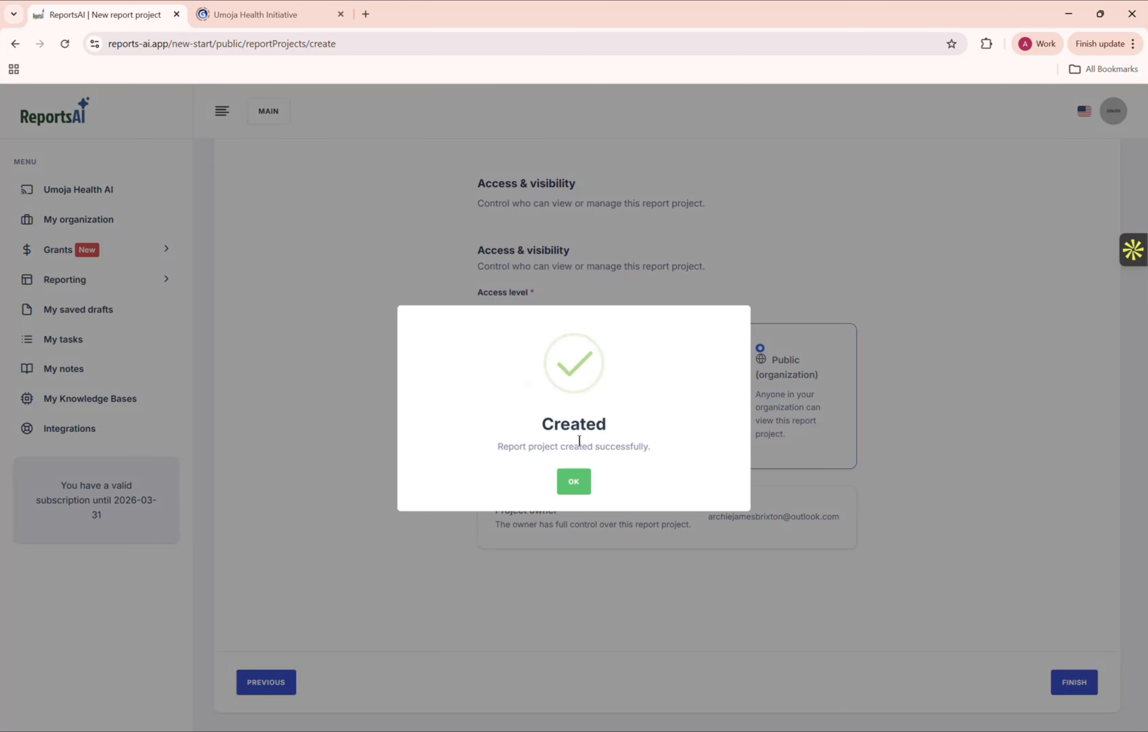
# - Dismiss the creation confirmation, go to the new report project's tasks and start creating a task manually
pyautogui.click(578, 486)
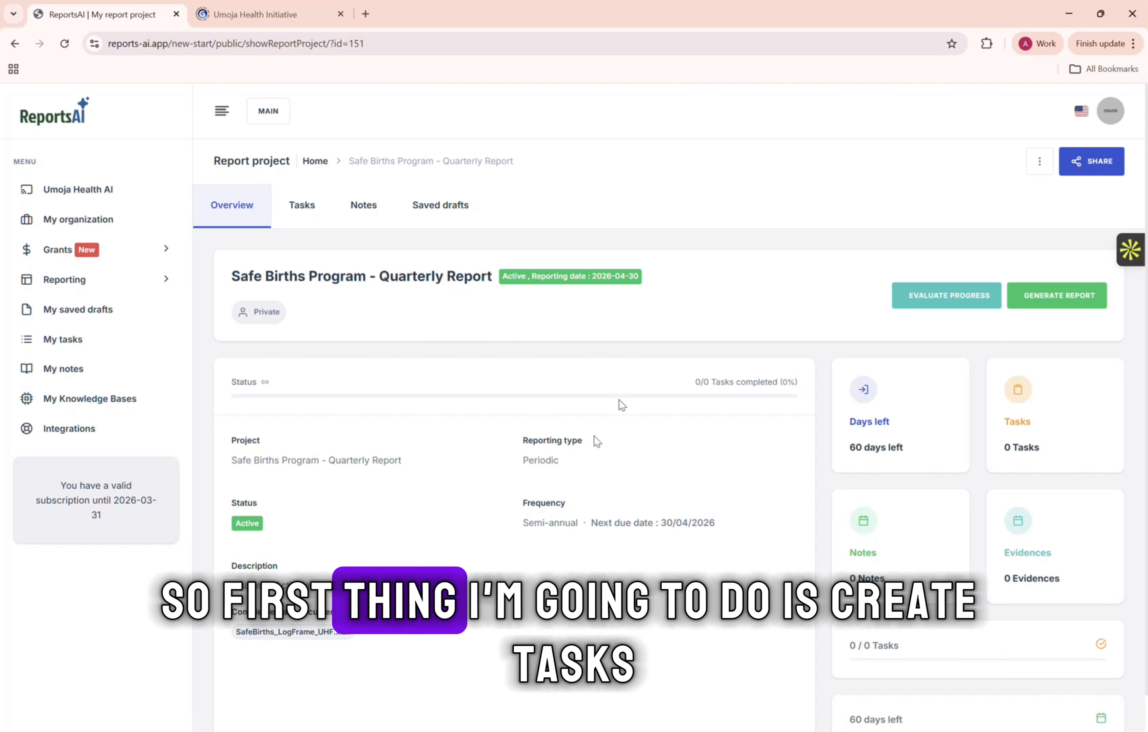
pyautogui.click(303, 206)
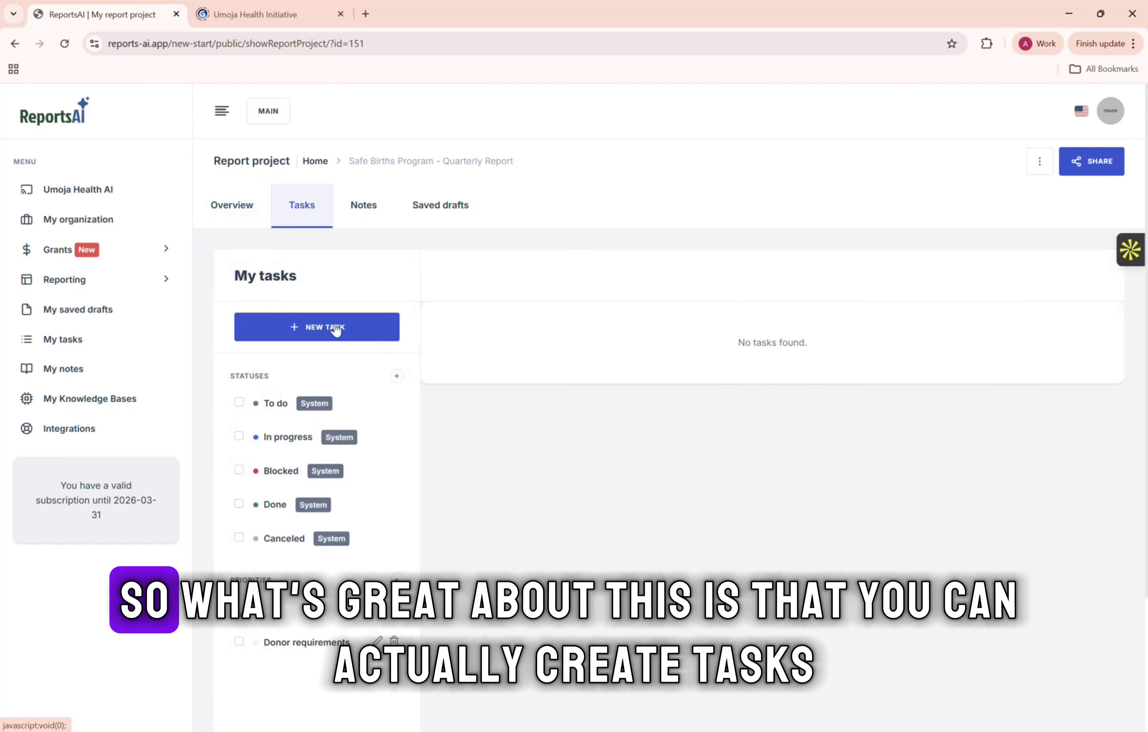
pyautogui.click(334, 329)
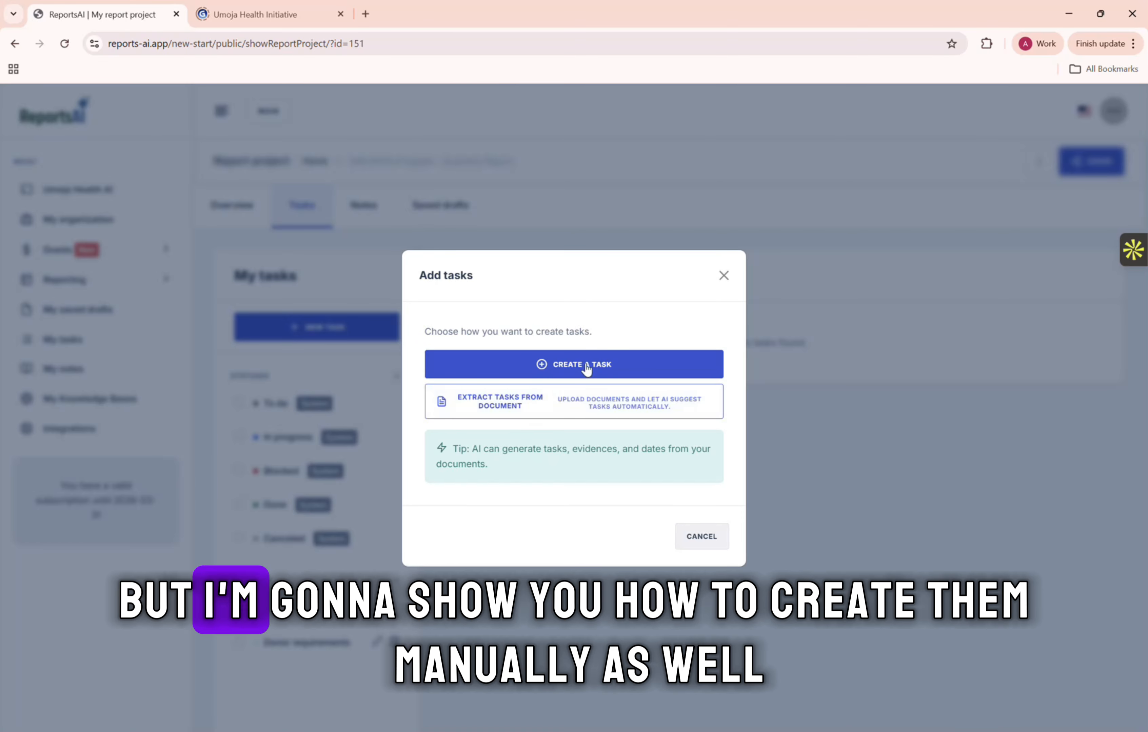
pyautogui.click(590, 370)
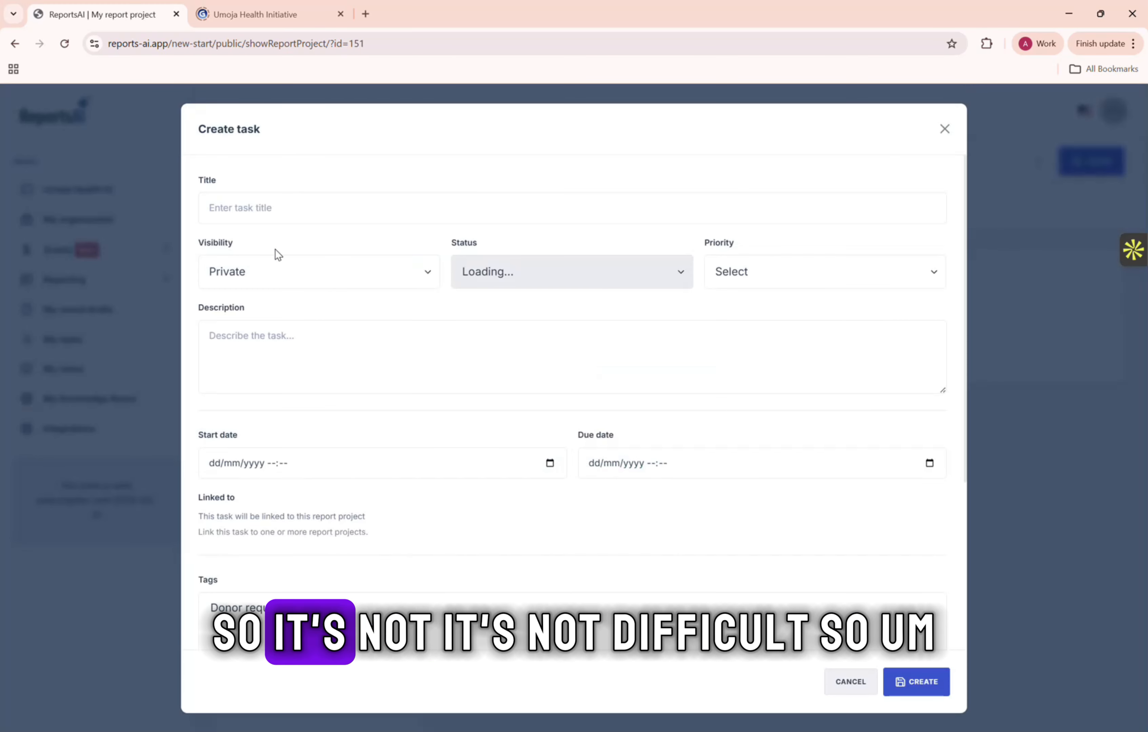
# - Title the new task "Upload Monthly Report for January"
pyautogui.click(290, 208)
pyautogui.click(314, 246)
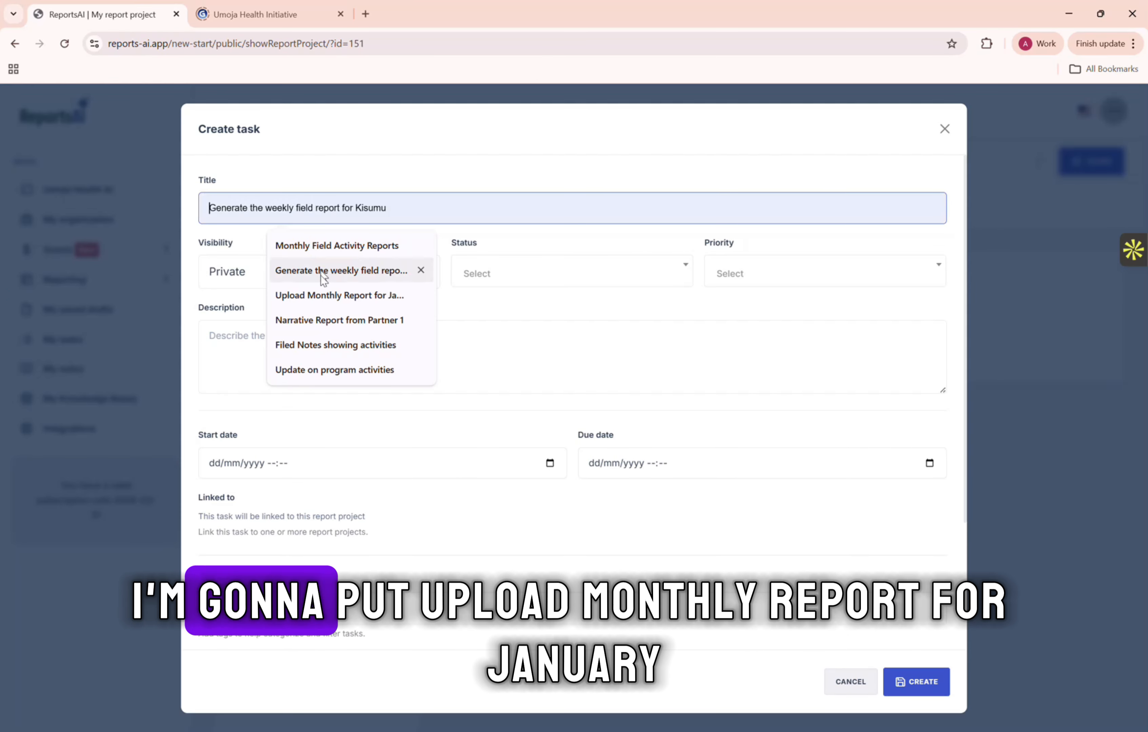
pyautogui.click(324, 295)
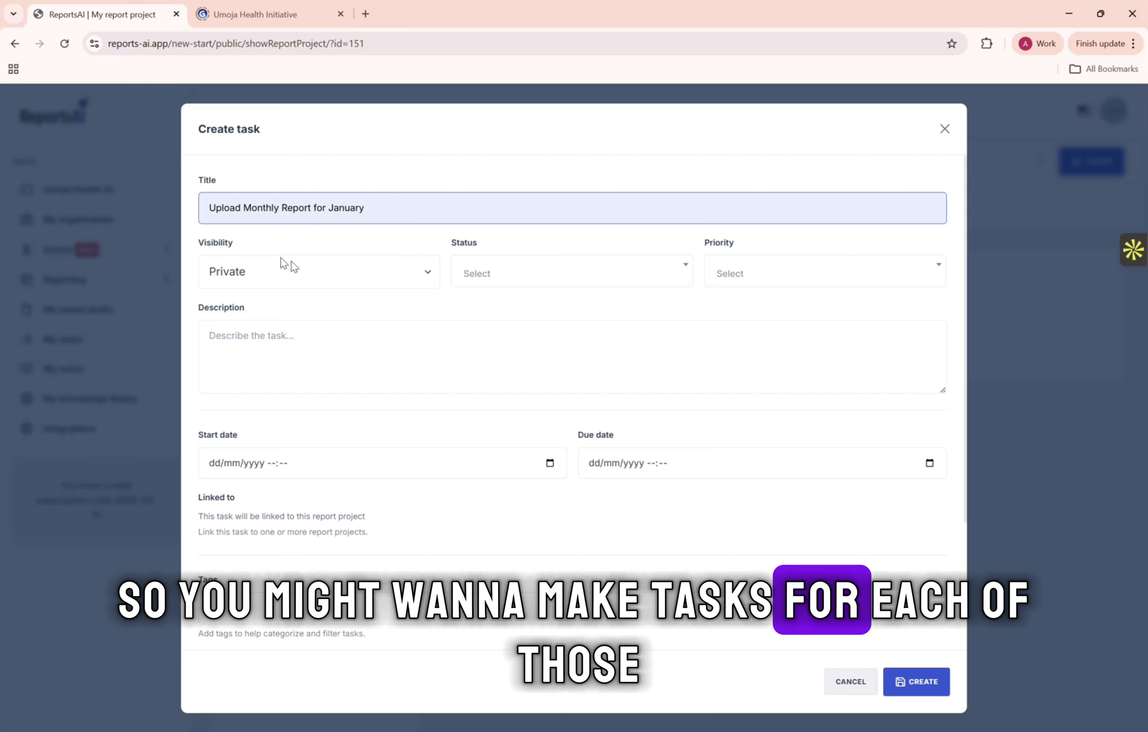
# - Set the task's status to To do and describe uploading January's monthly field activity report with activities, challenges, mitigations and at least one human impact story
pyautogui.click(520, 279)
pyautogui.click(524, 330)
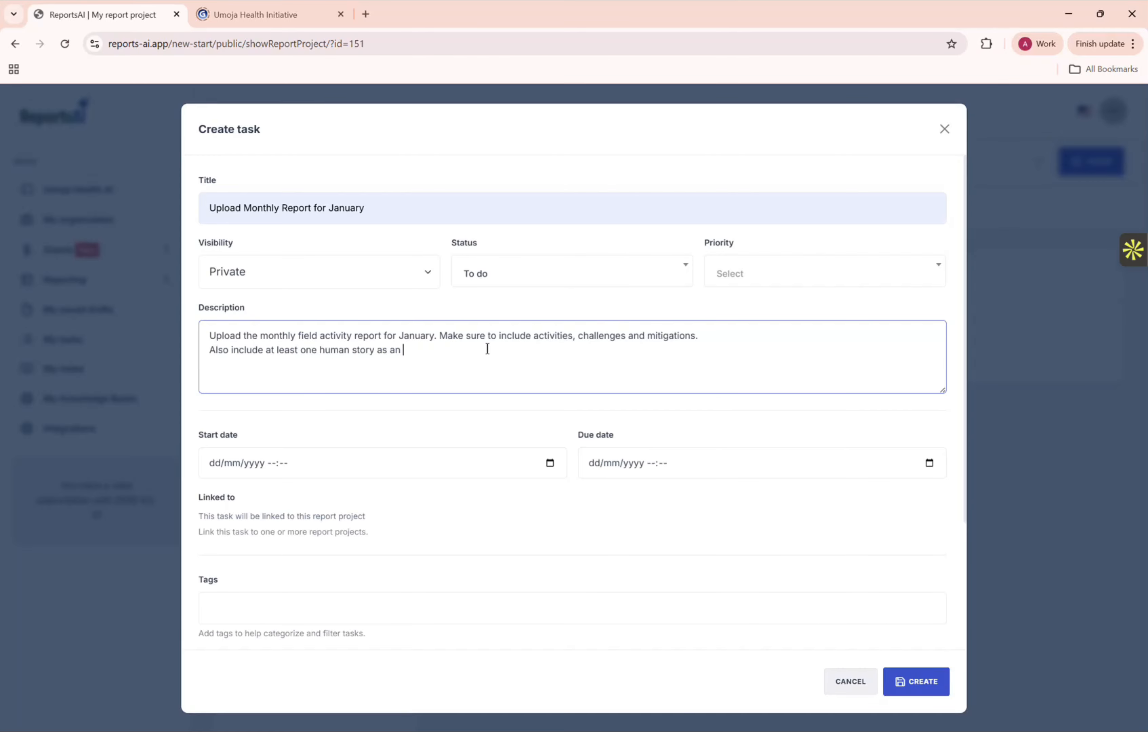
pyautogui.write('.')
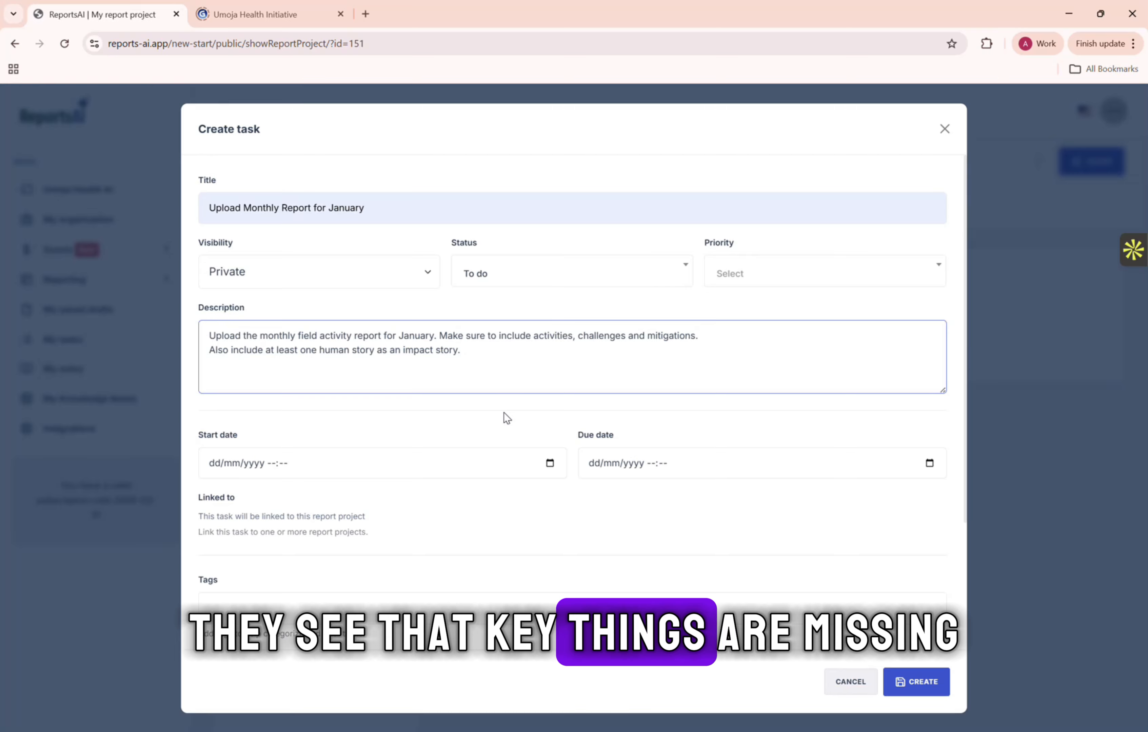
# - Set the task's start date to 01/03/2026 and its due date to 27/03/2026
pyautogui.click(550, 463)
pyautogui.click(331, 538)
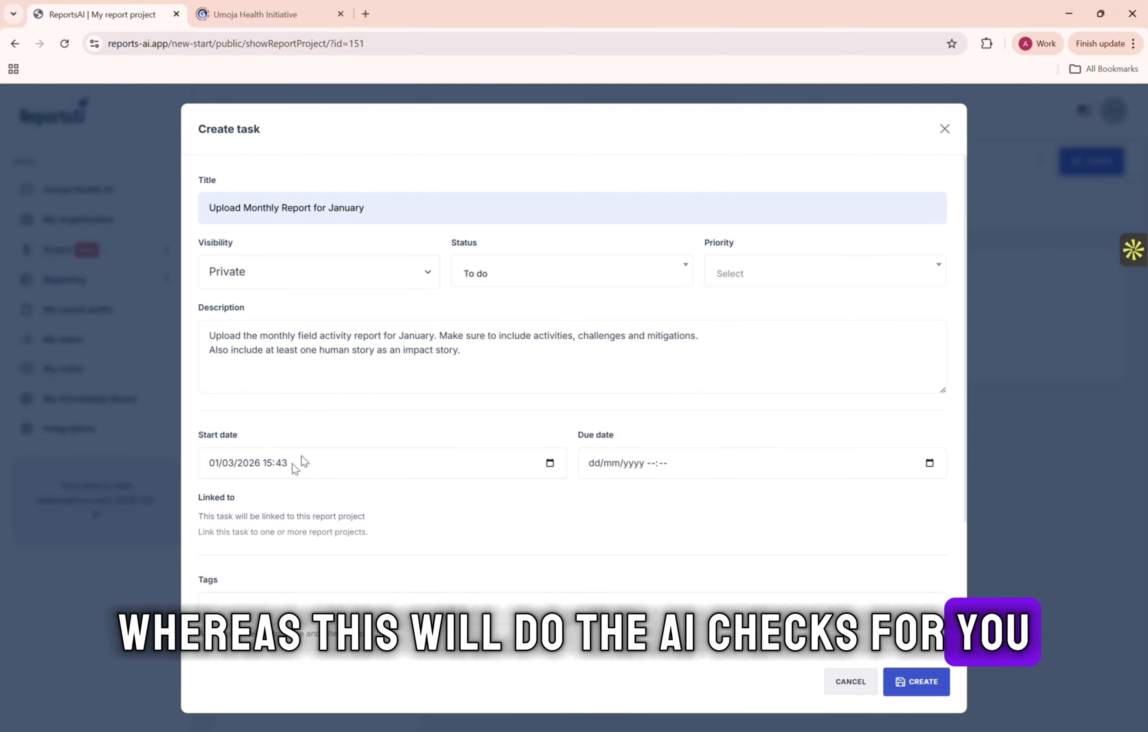
pyautogui.click(930, 464)
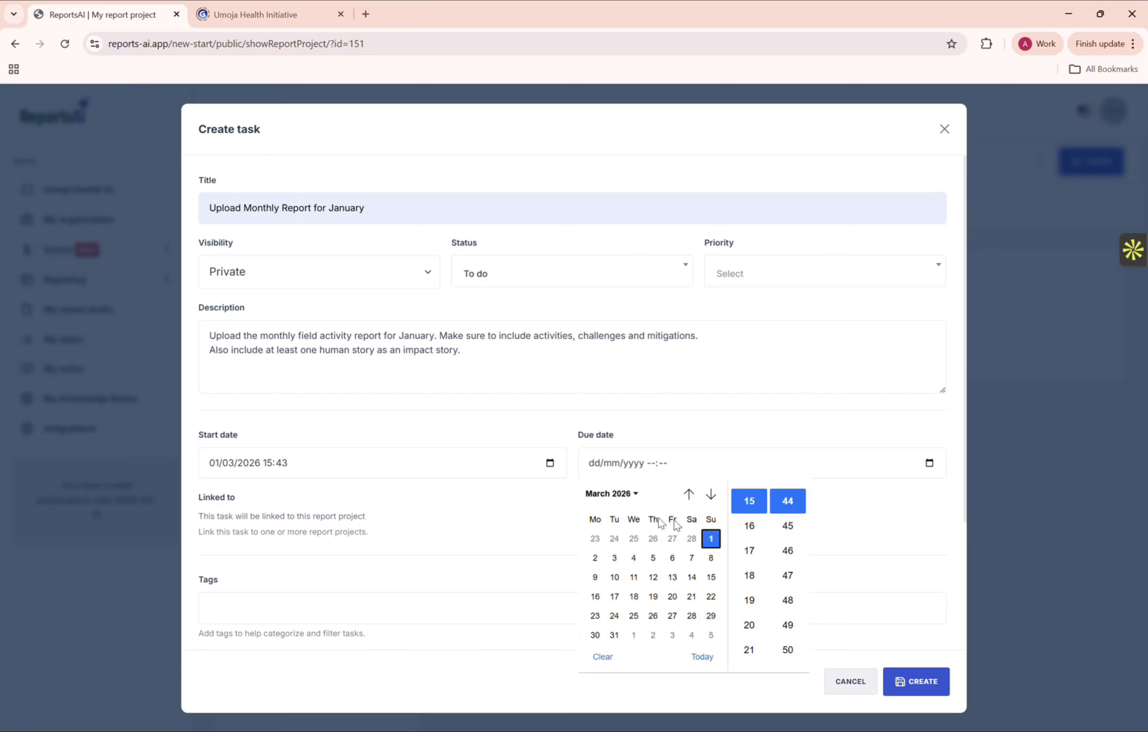
pyautogui.click(672, 619)
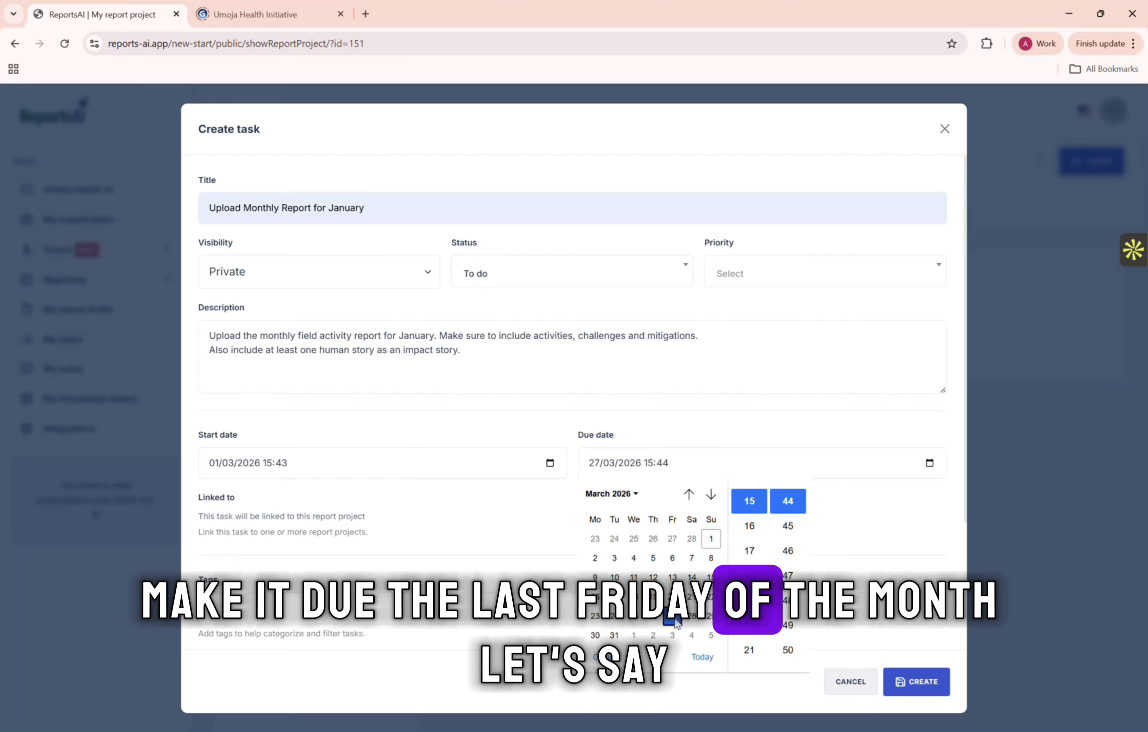
pyautogui.click(391, 514)
# - Assign the task to the internal team member who owns the project, leaving its tags empty
pyautogui.scroll(-2, 391, 514)
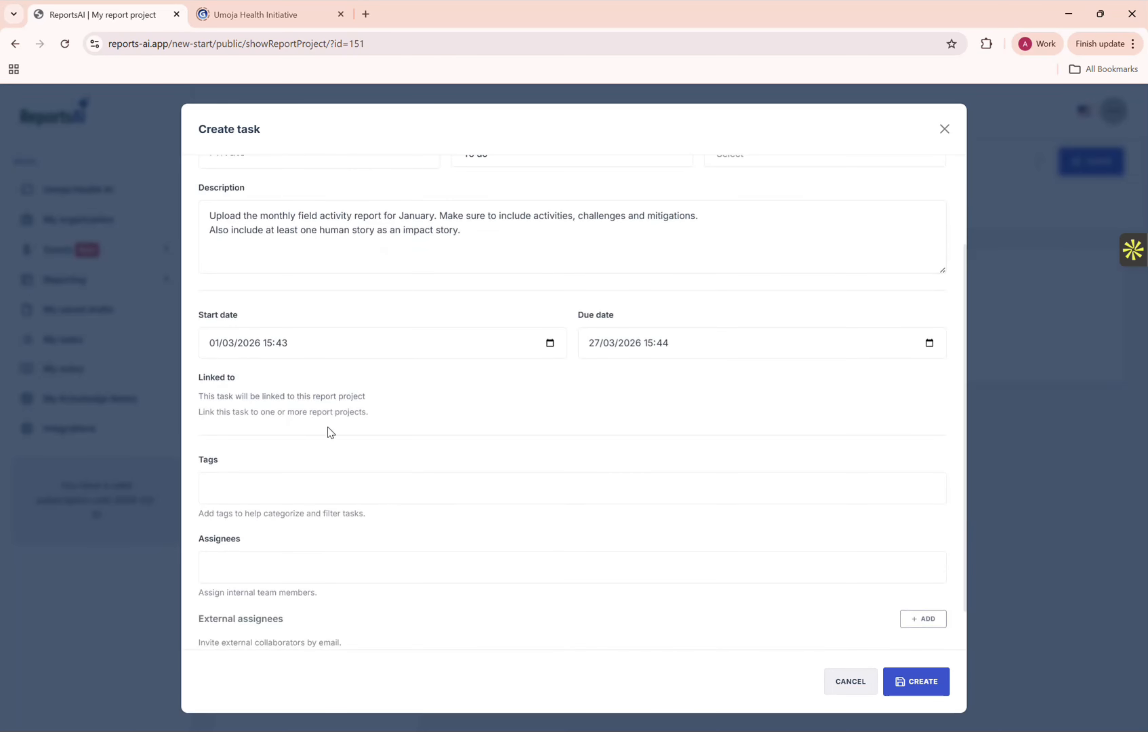
pyautogui.scroll(-1, 330, 432)
pyautogui.click(369, 518)
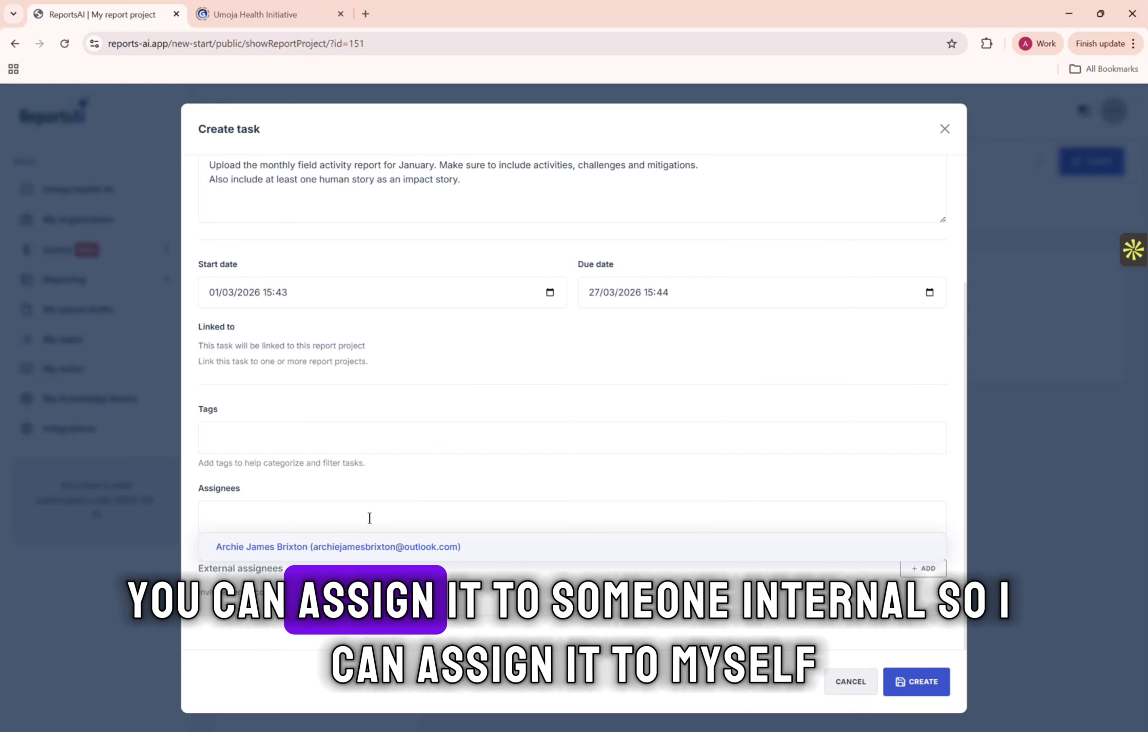
pyautogui.click(380, 550)
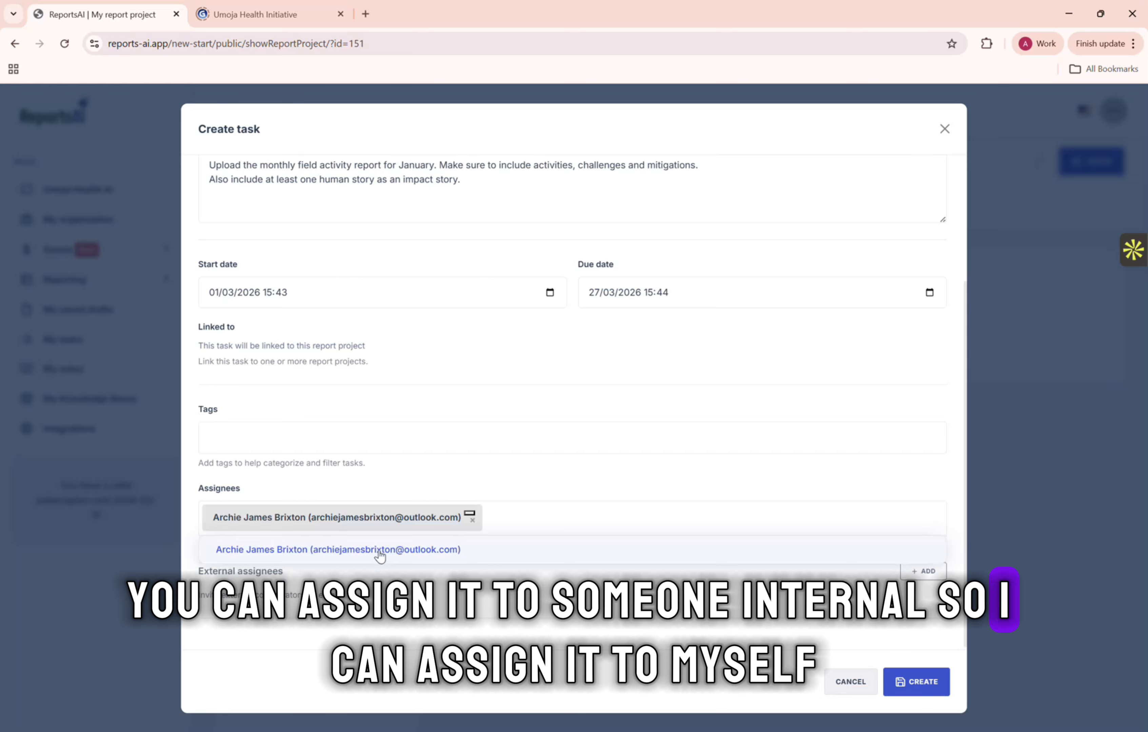
# - Add an external assignee row, fill in the collaborator's name, and clear the name again
pyautogui.moveTo(213, 573); pyautogui.dragTo(815, 595)
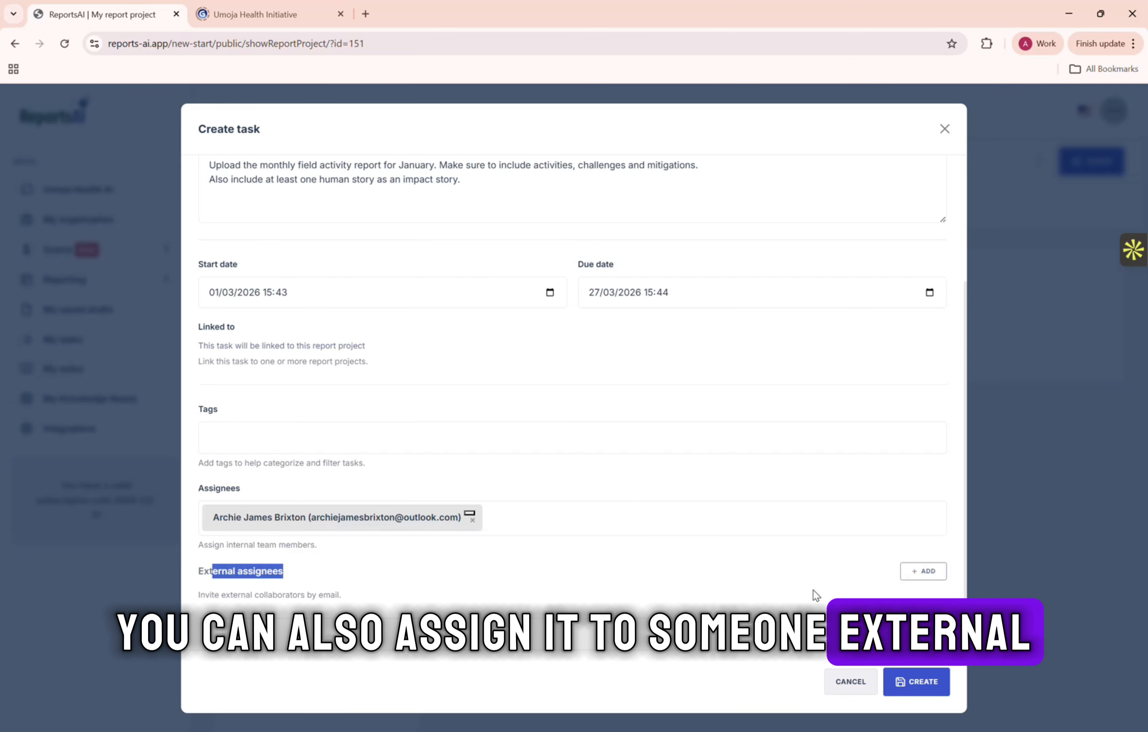
pyautogui.click(930, 581)
pyautogui.click(365, 619)
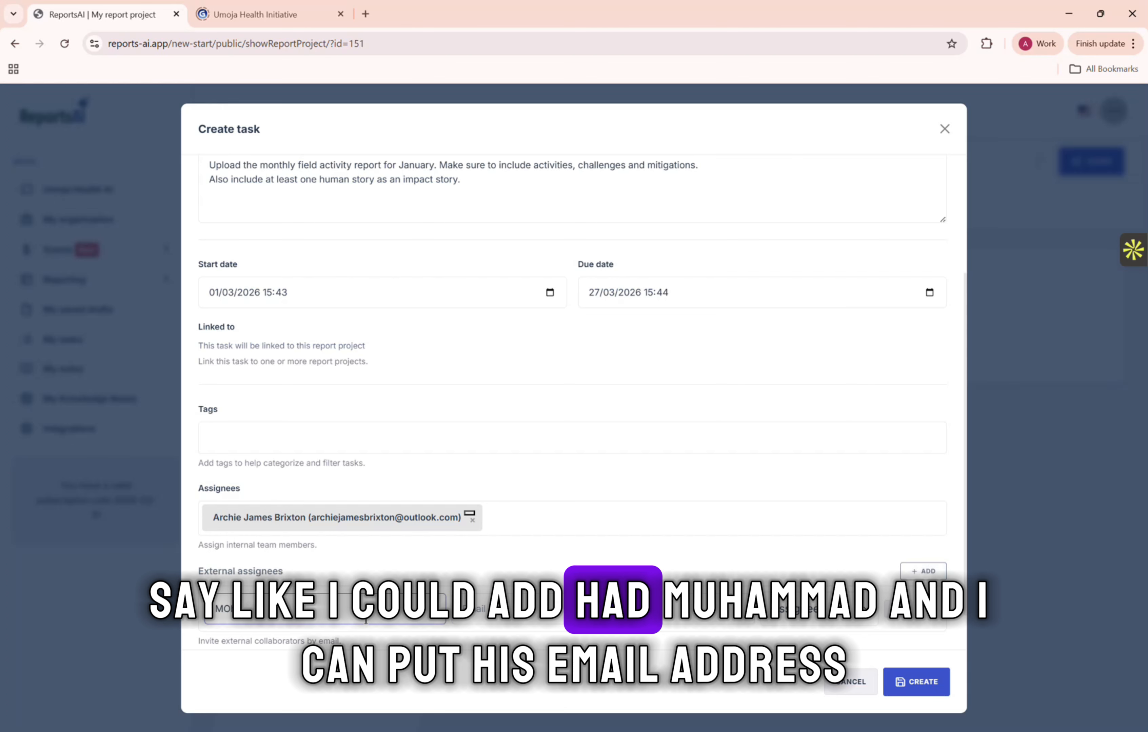
pyautogui.write('Mohamed')
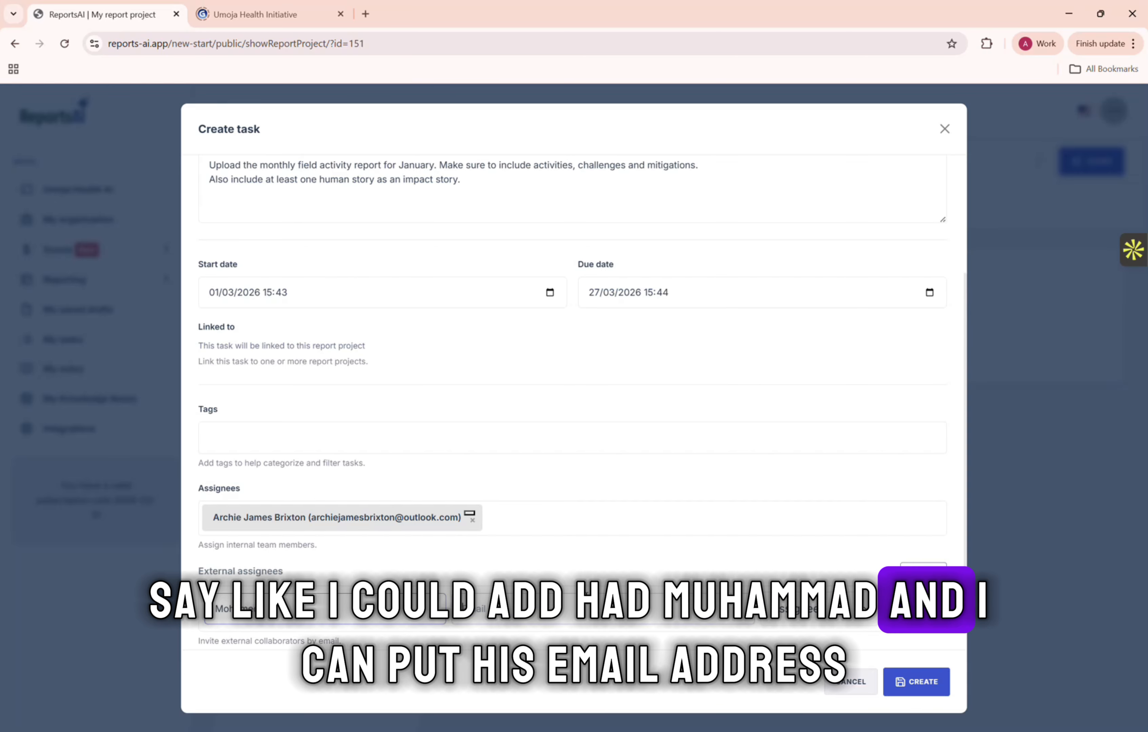
pyautogui.click(584, 608)
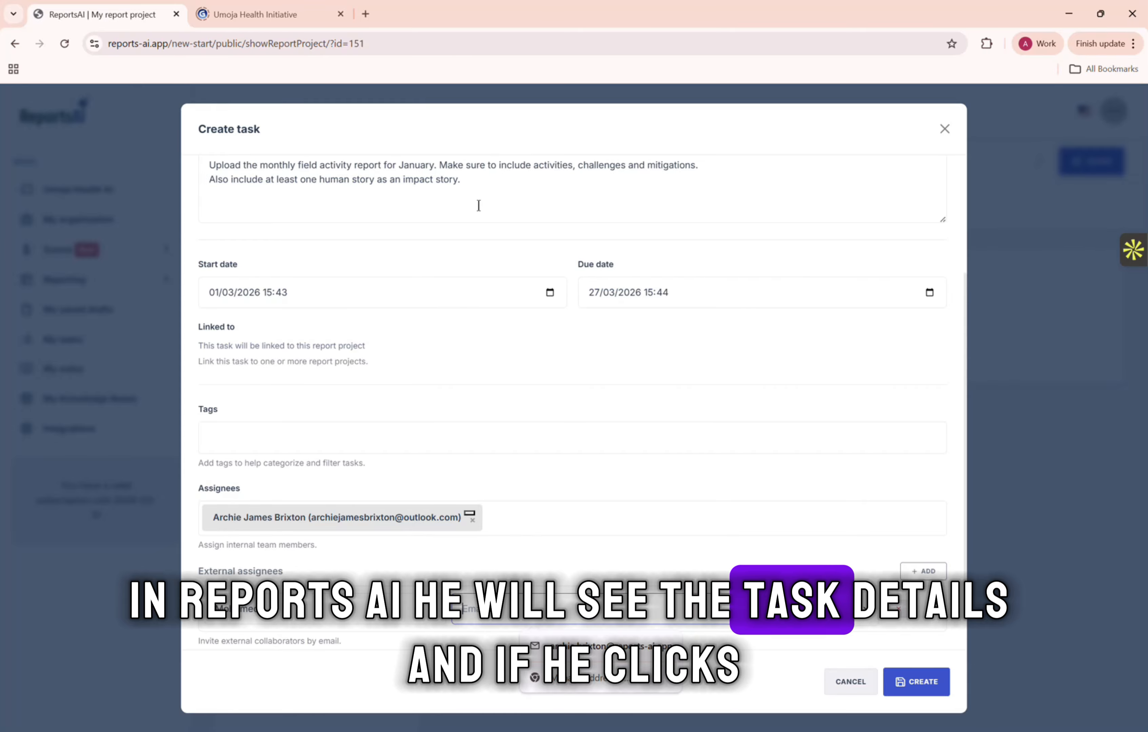
pyautogui.scroll(3, 440, 276)
pyautogui.scroll(-4, 455, 403)
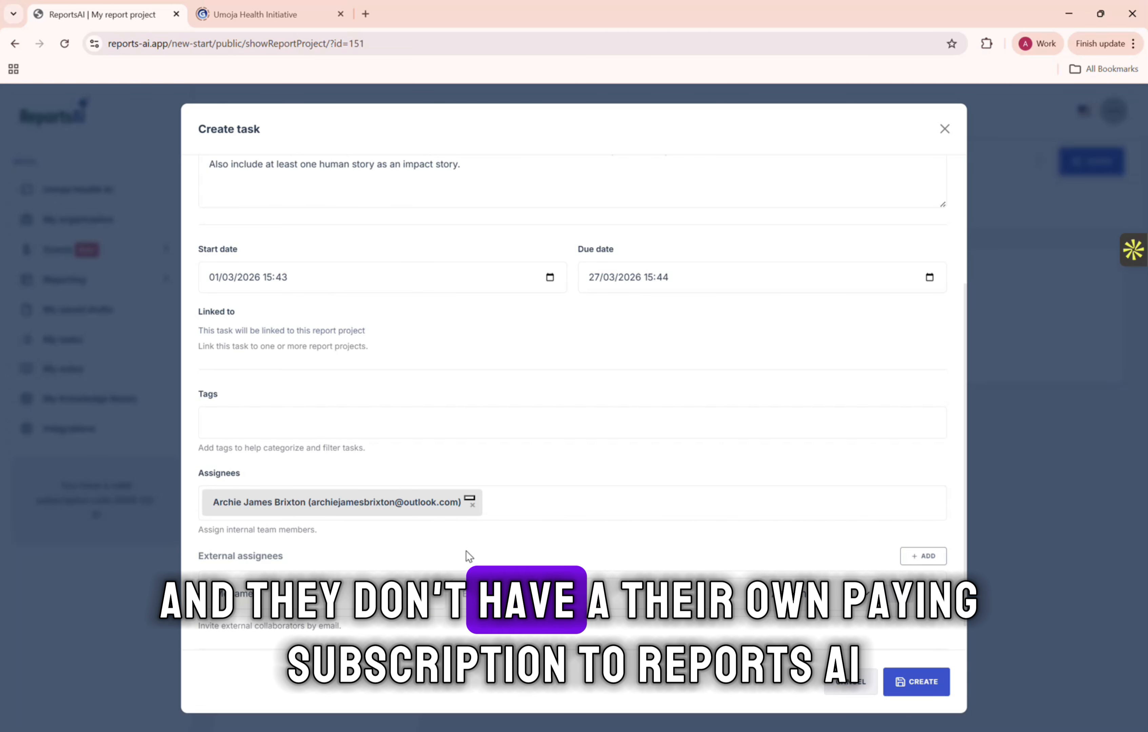
pyautogui.moveTo(270, 594); pyautogui.dragTo(107, 587)
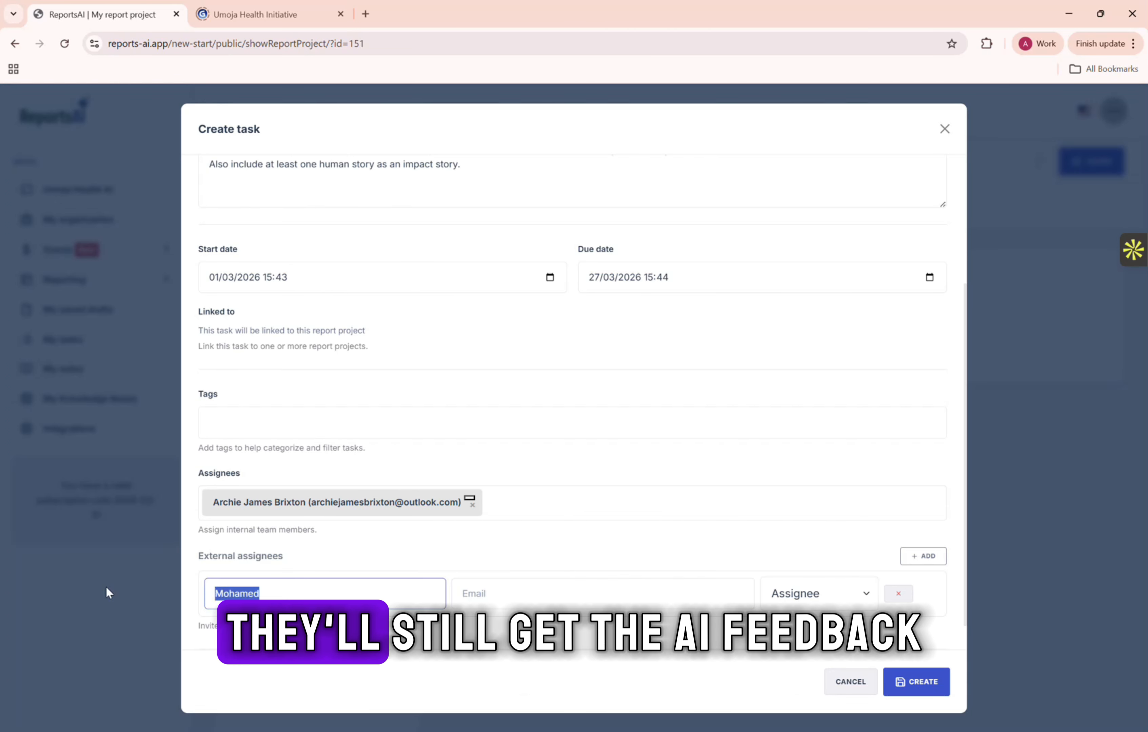
pyautogui.press('BackSpace')
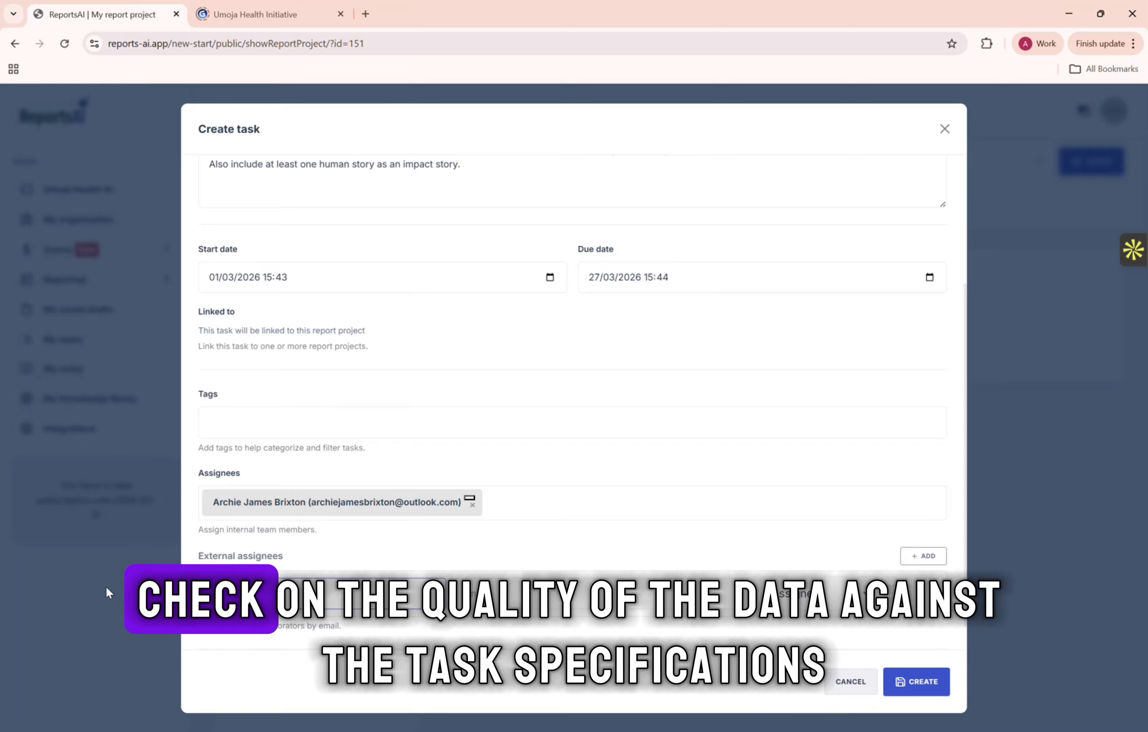
# - Create the January report task after reviewing its details, and close the dialog for adding more tasks
pyautogui.scroll(2, 207, 228)
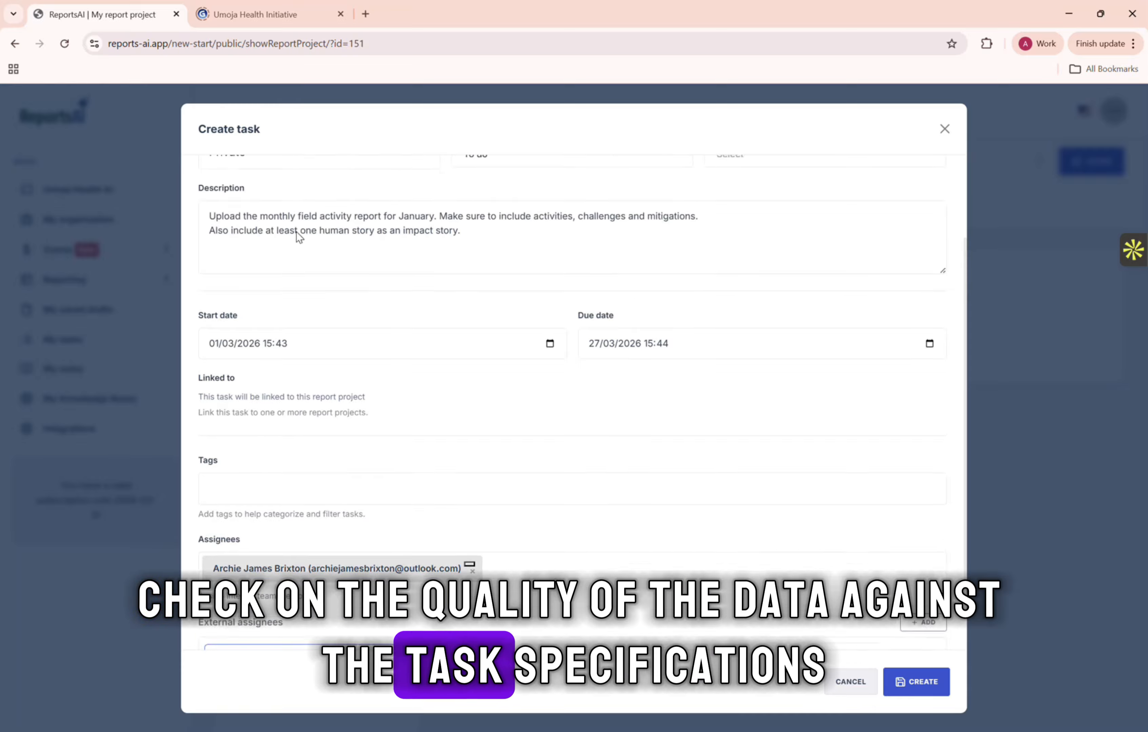
pyautogui.scroll(-3, 294, 236)
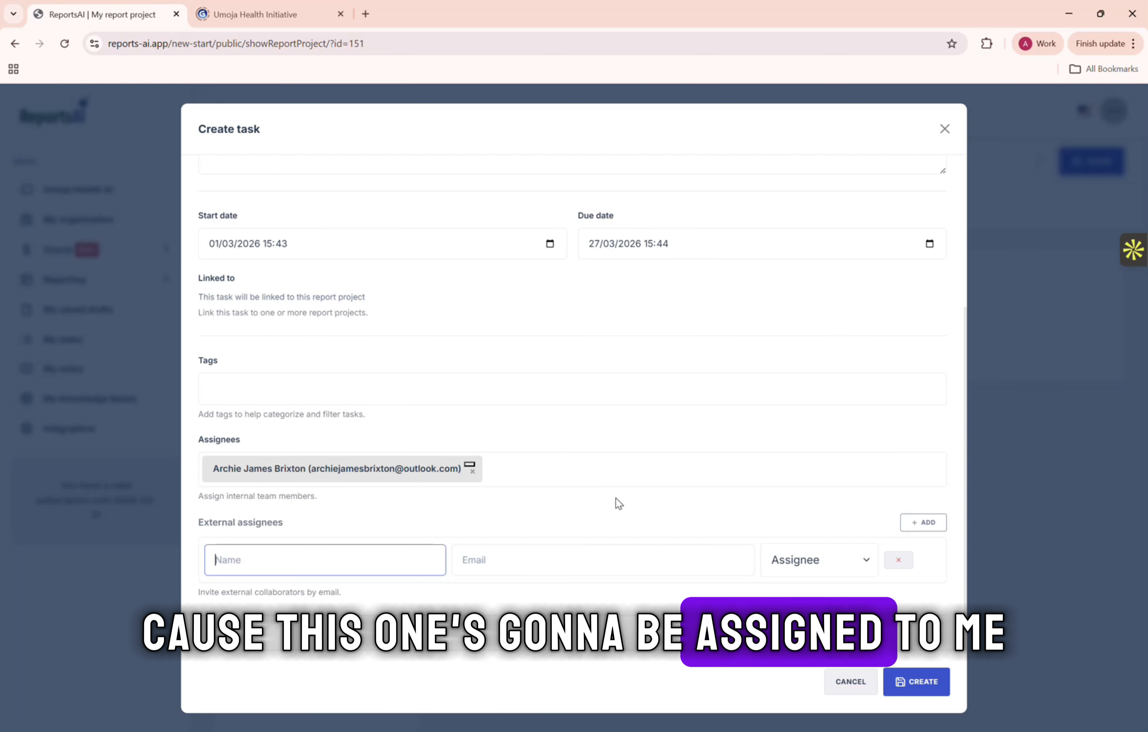
pyautogui.click(914, 678)
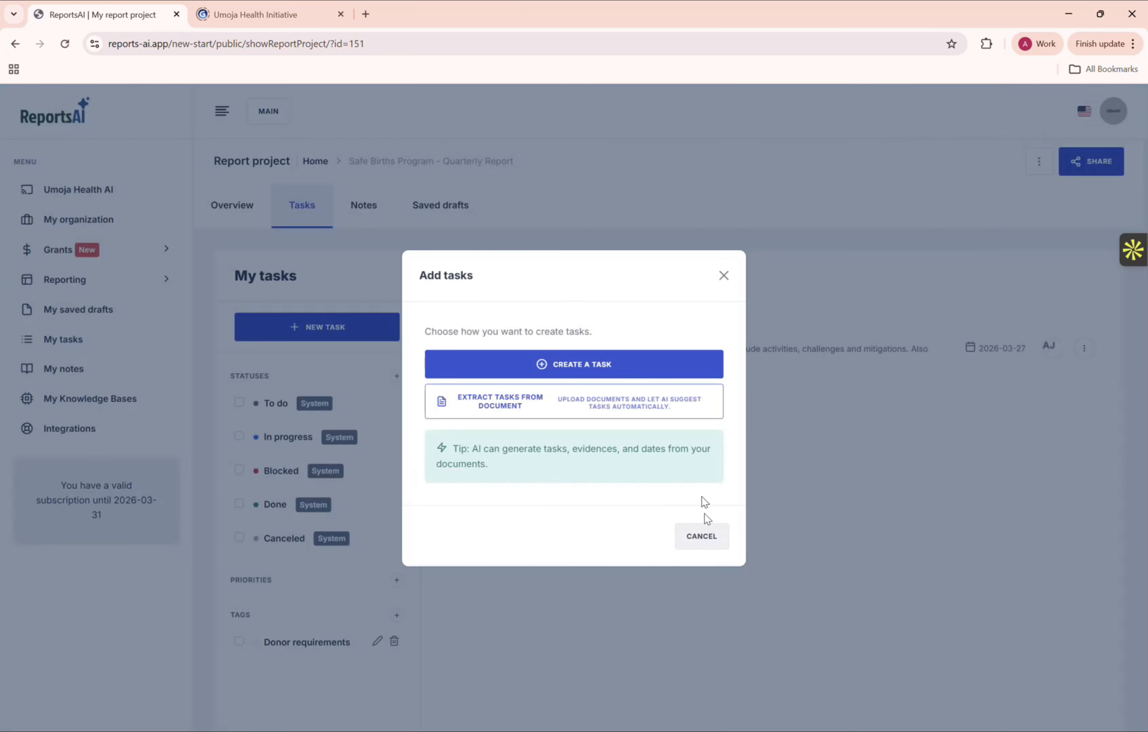
pyautogui.click(702, 536)
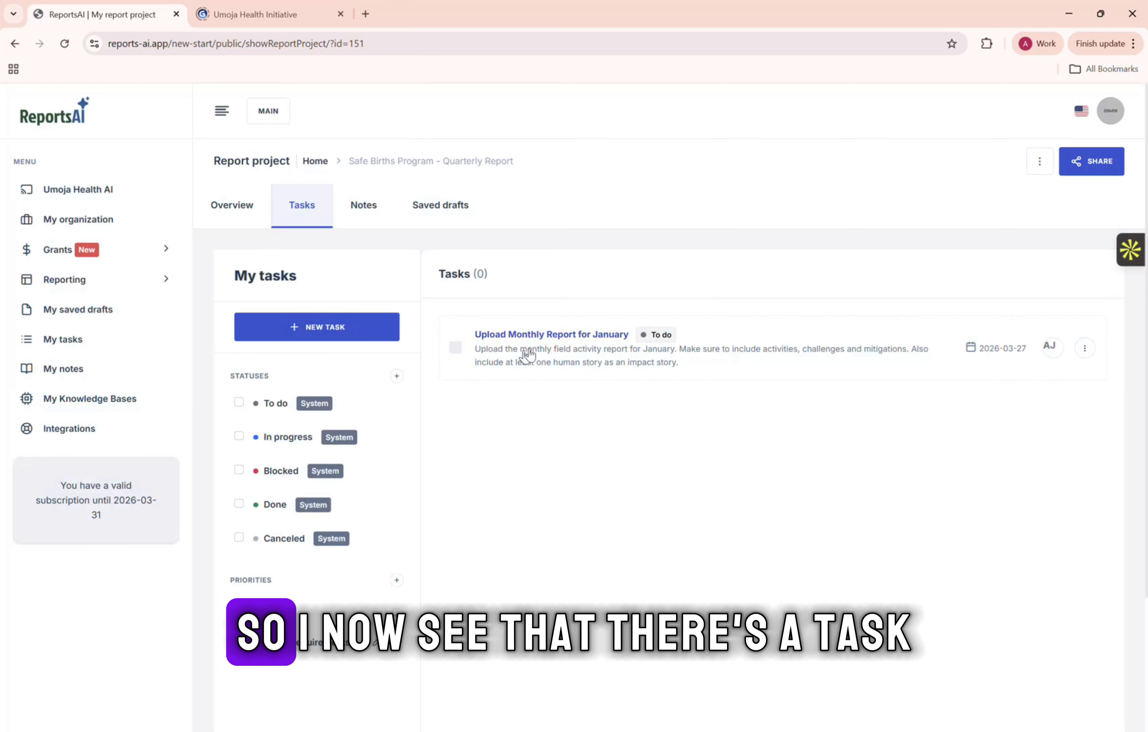
# - Open the Upload Monthly Report for January task, review its description and go to its notes
pyautogui.click(228, 208)
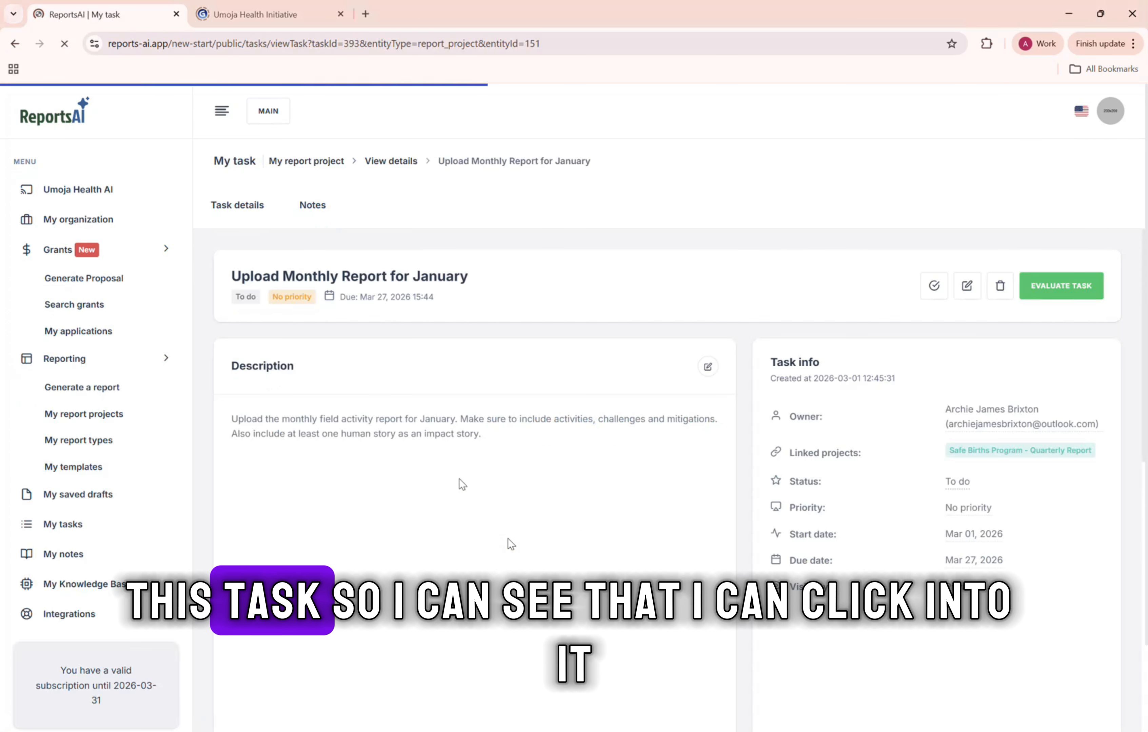
pyautogui.moveTo(230, 420); pyautogui.dragTo(574, 453)
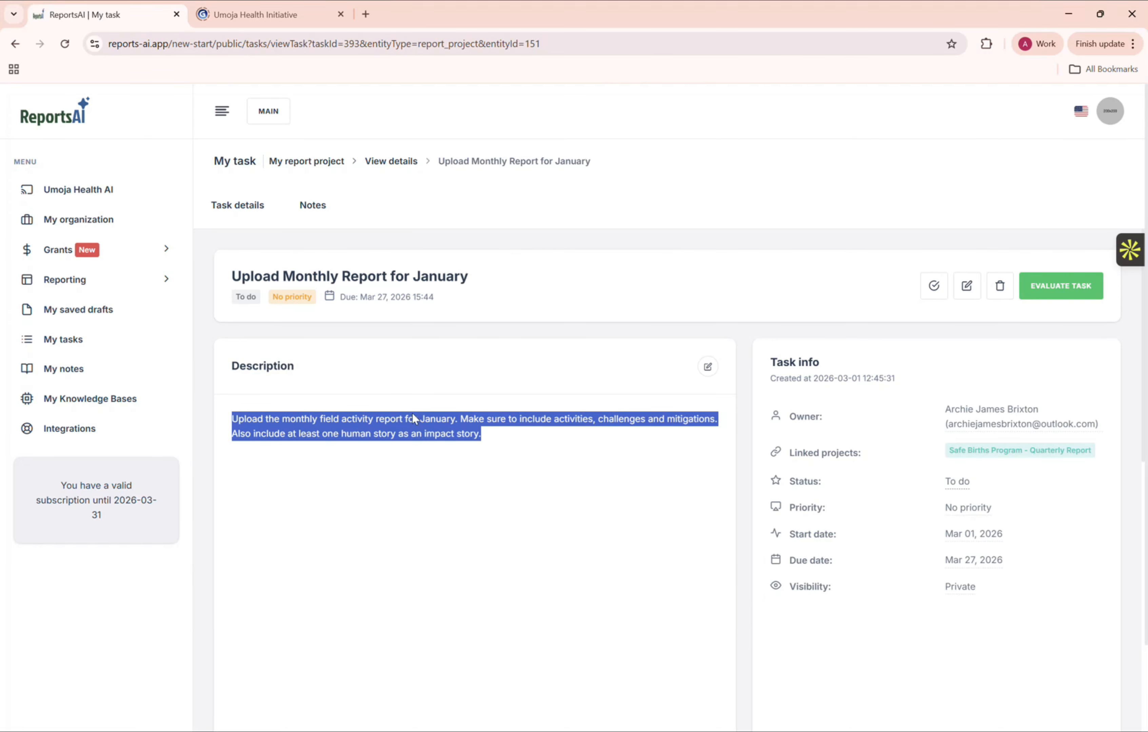
pyautogui.click(315, 206)
# - Draft the task note "I went for the coffee meeting with Client X"
pyautogui.click(291, 352)
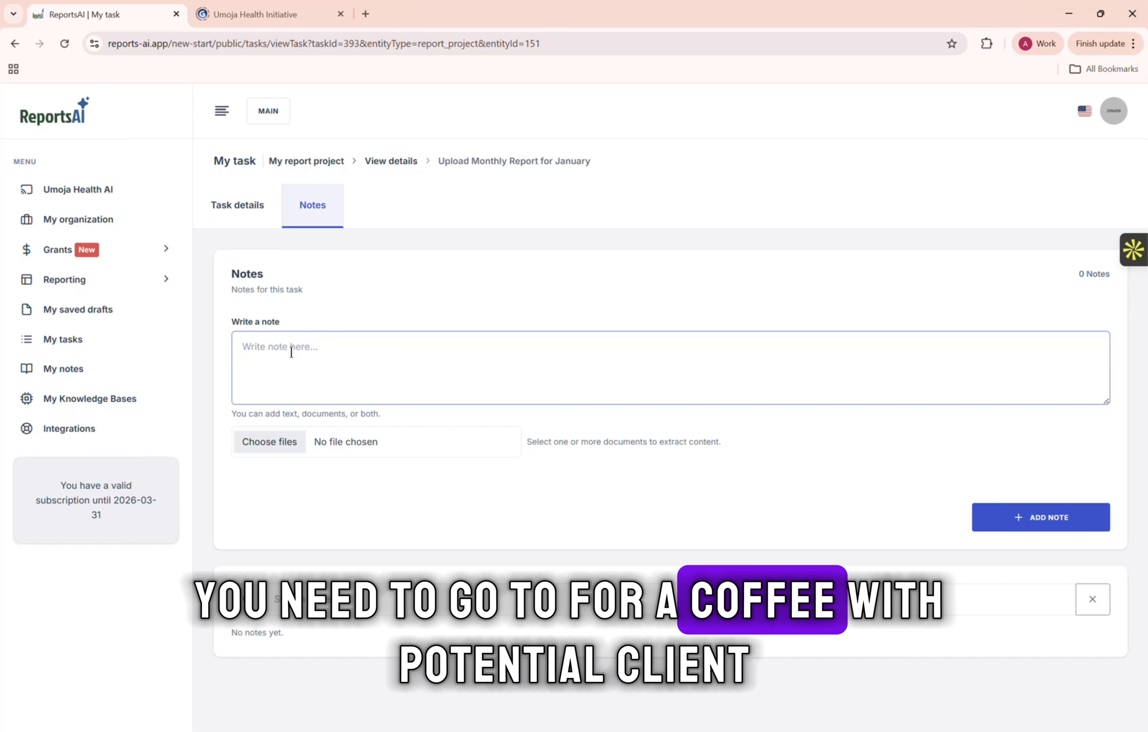
pyautogui.write('I wne')
pyautogui.write('t for the ')
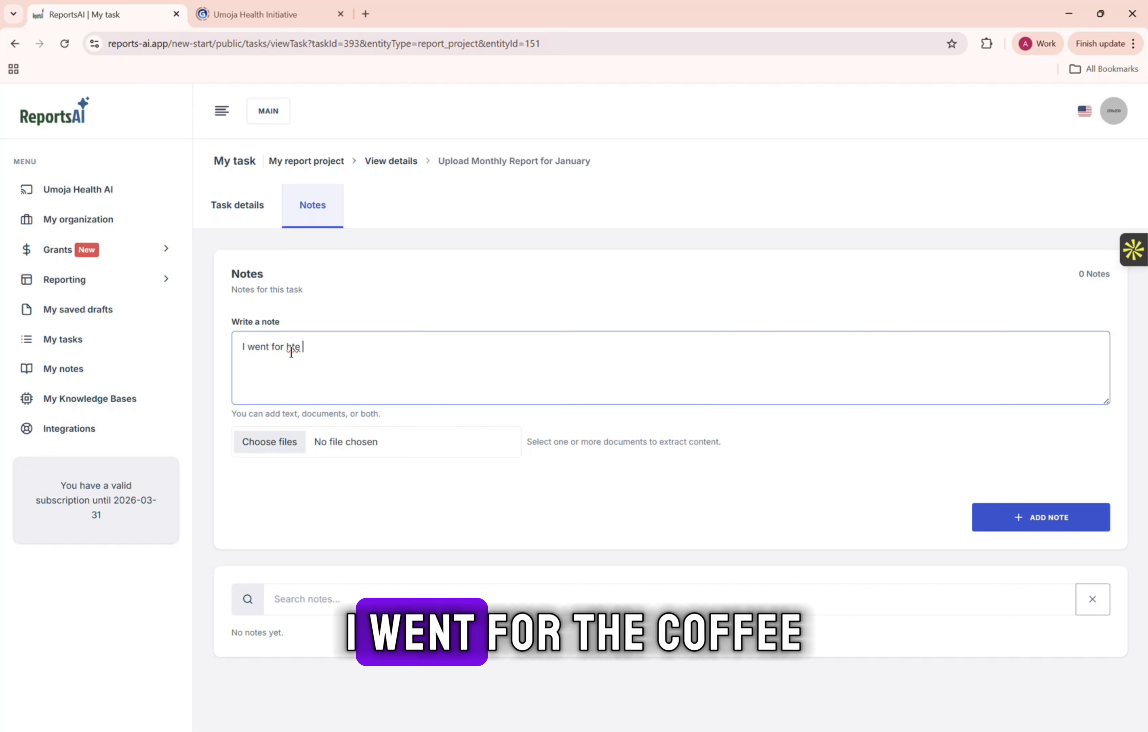
pyautogui.write('coffee ')
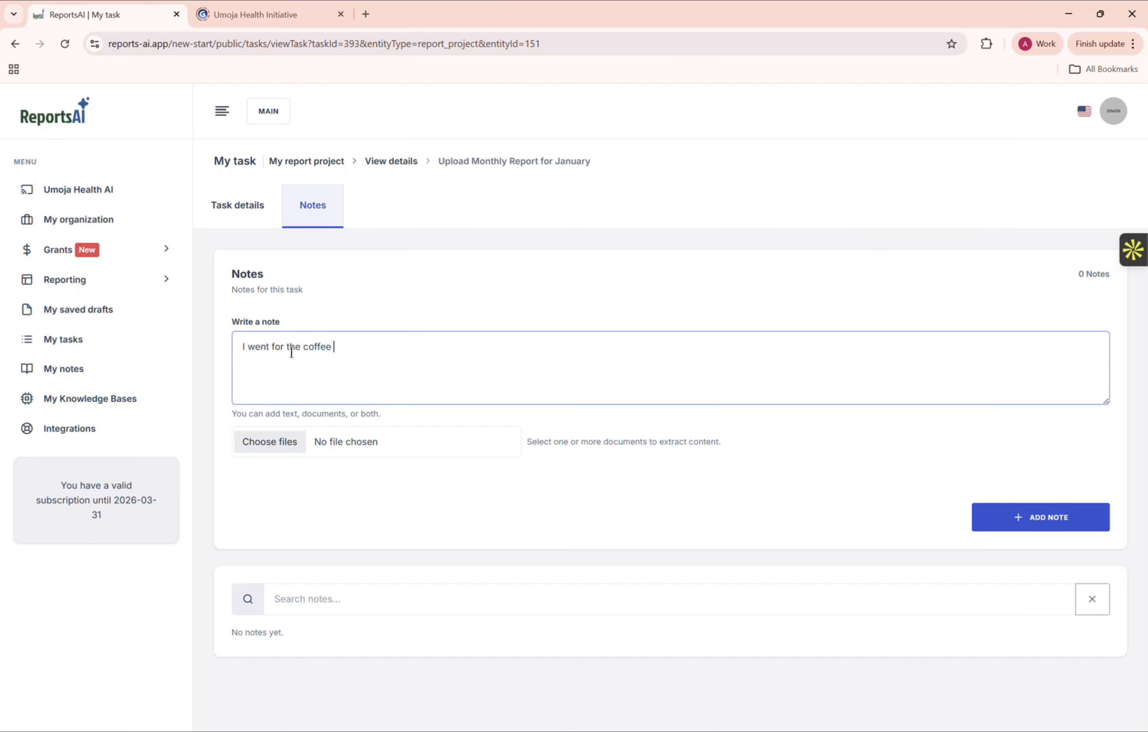
pyautogui.write('meeting with Client ')
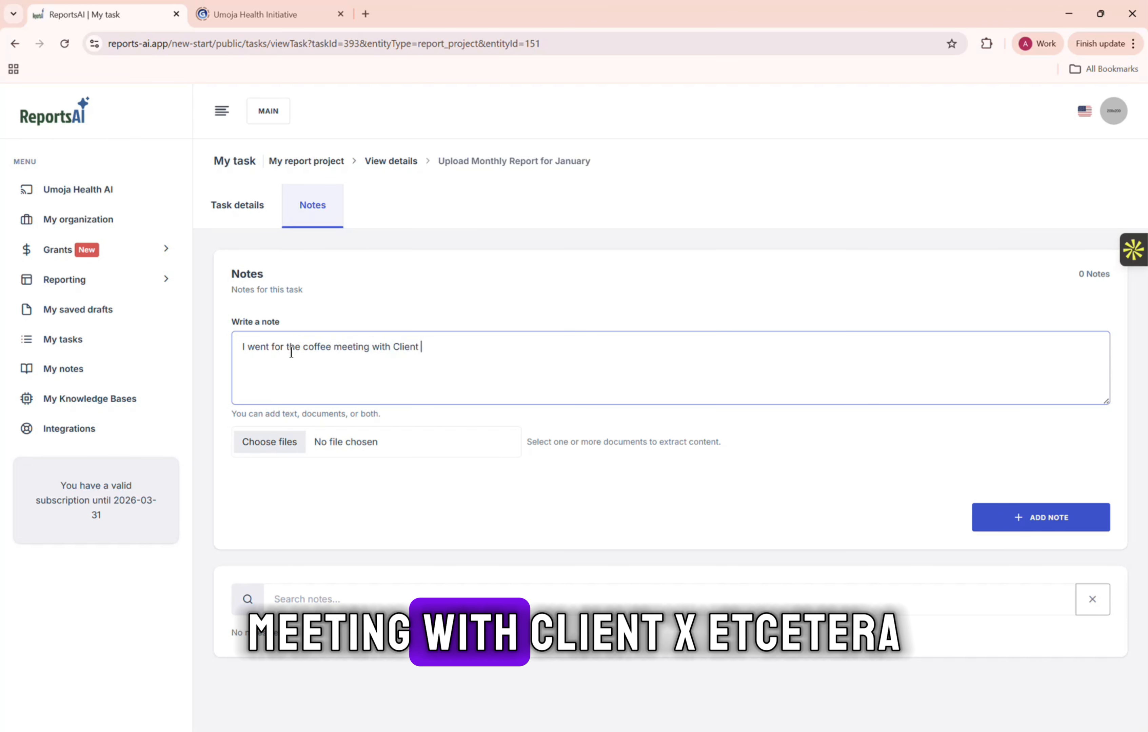
pyautogui.write('X')
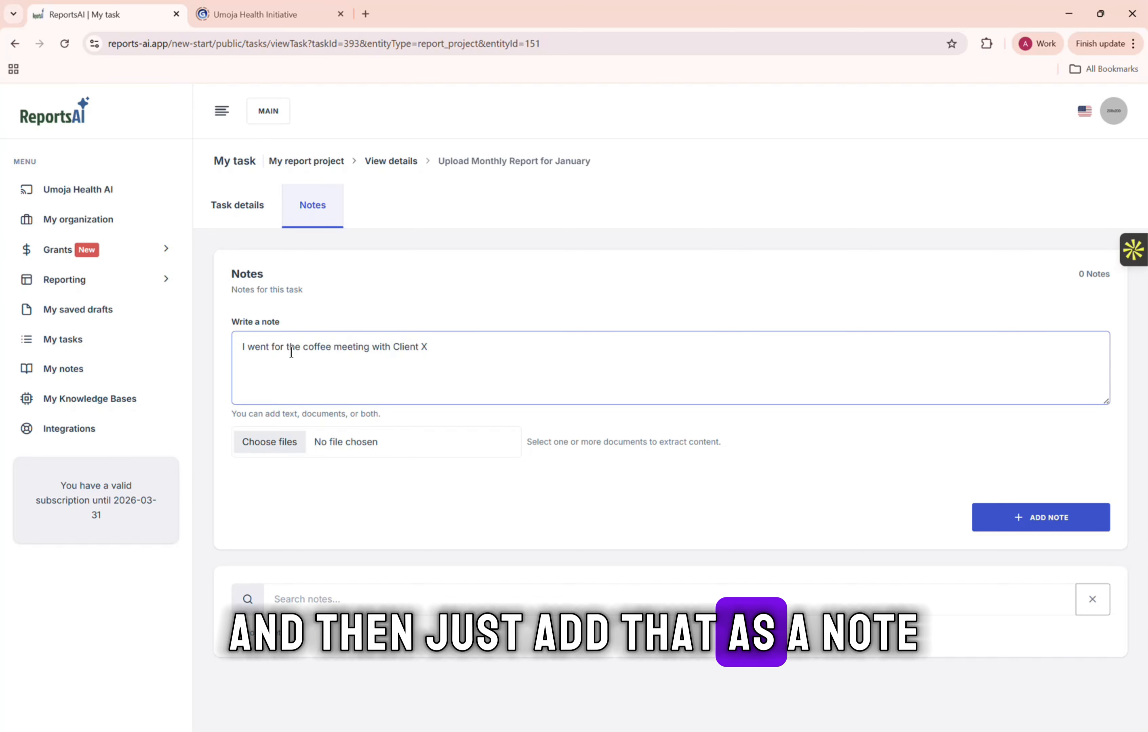
# - Clear the drafted text from the task's note
pyautogui.press('BackSpace')
pyautogui.press('BackSpace')
pyautogui.press('BackSpace')
pyautogui.press('BackSpace')
pyautogui.press('BackSpace')
pyautogui.press('BackSpace')
pyautogui.press('BackSpace')
pyautogui.press('BackSpace')
pyautogui.press('BackSpace')
pyautogui.press('BackSpace')
pyautogui.press('BackSpace')
pyautogui.press('BackSpace')
pyautogui.press('BackSpace')
pyautogui.press('BackSpace')
pyautogui.press('BackSpace')
pyautogui.press('BackSpace')
pyautogui.press('BackSpace')
pyautogui.press('BackSpace')
pyautogui.press('BackSpace')
pyautogui.press('BackSpace')
pyautogui.press('BackSpace')
pyautogui.press('BackSpace')
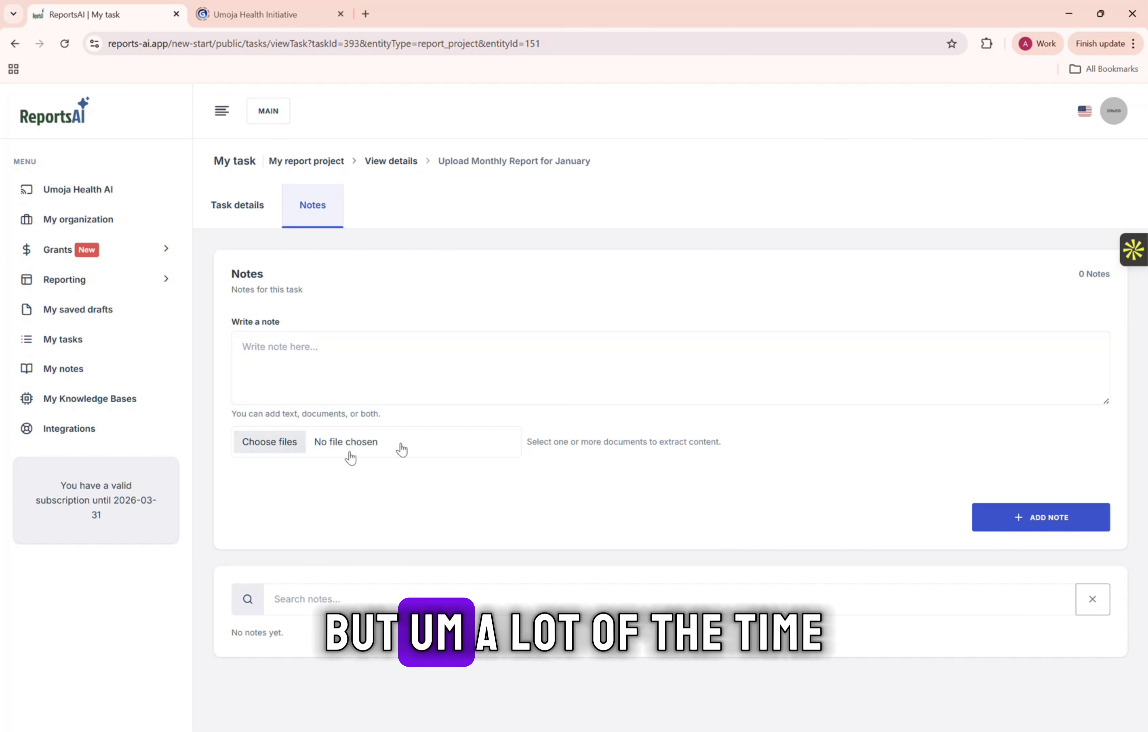
# - Attach Beneficiaries_Reached_Kisumu, Kisumu_Field_Notes_22Jan2025 and Kisumu_Field_Notes_26Jan2025 to the January task's new note
pyautogui.click(271, 453)
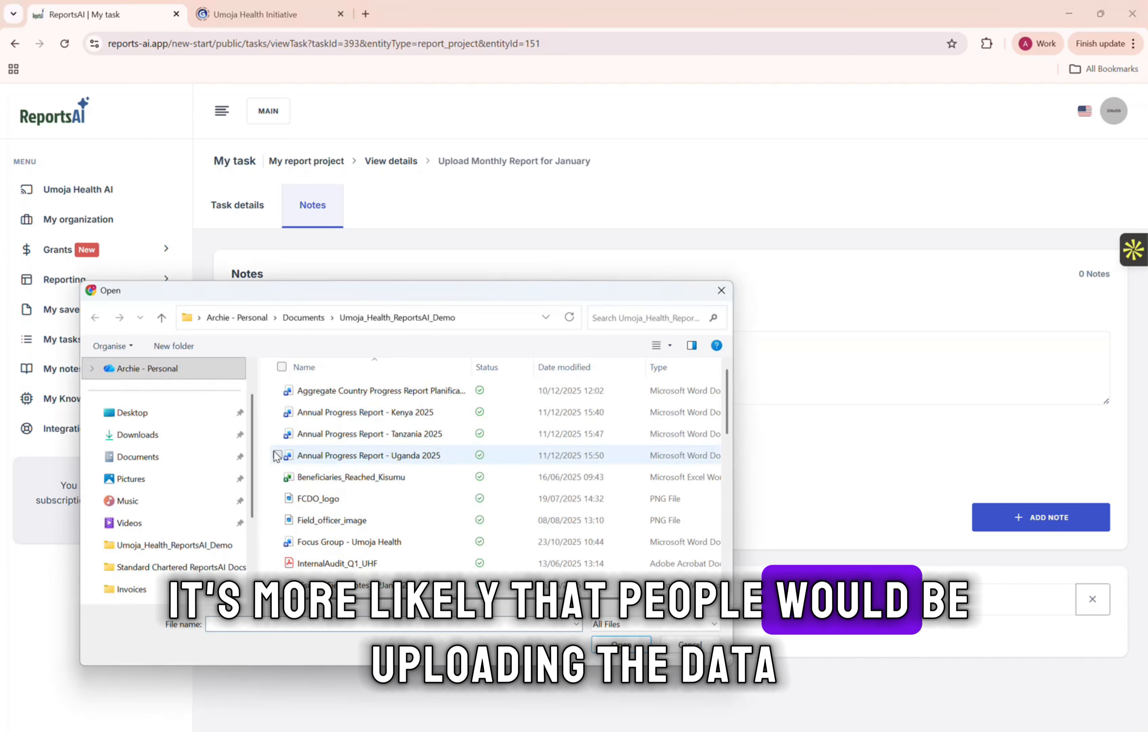
pyautogui.scroll(-2, 277, 459)
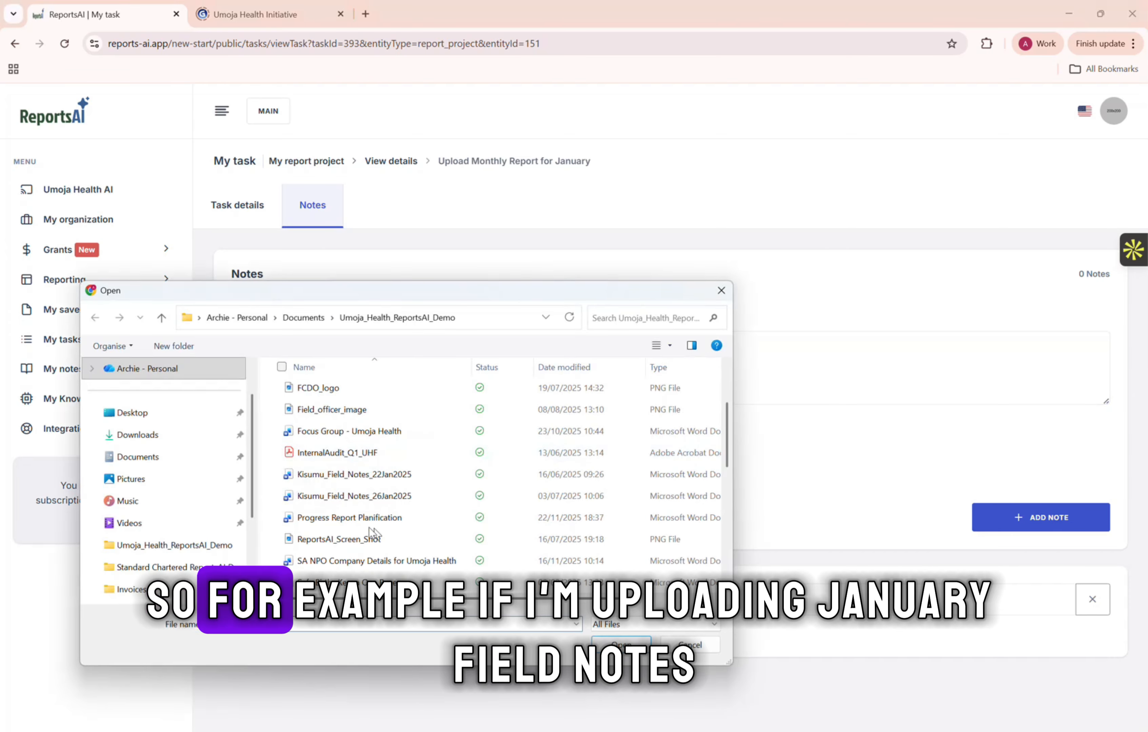
pyautogui.click(278, 496)
pyautogui.click(277, 474)
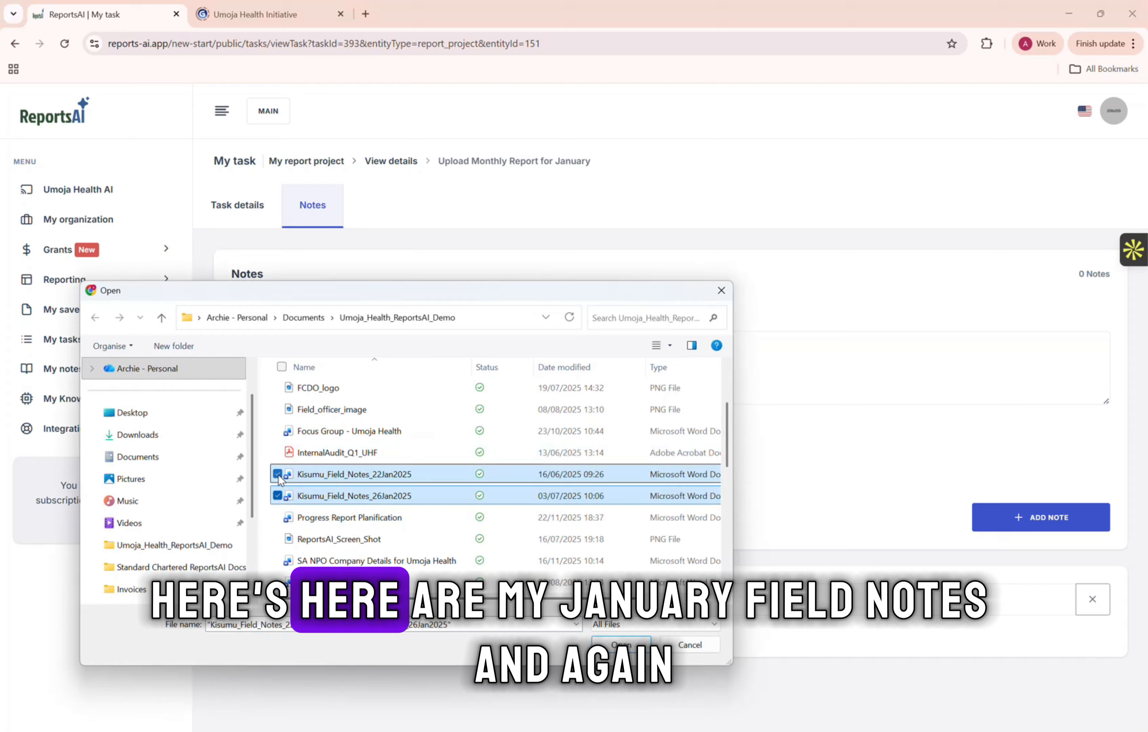
pyautogui.scroll(1, 320, 487)
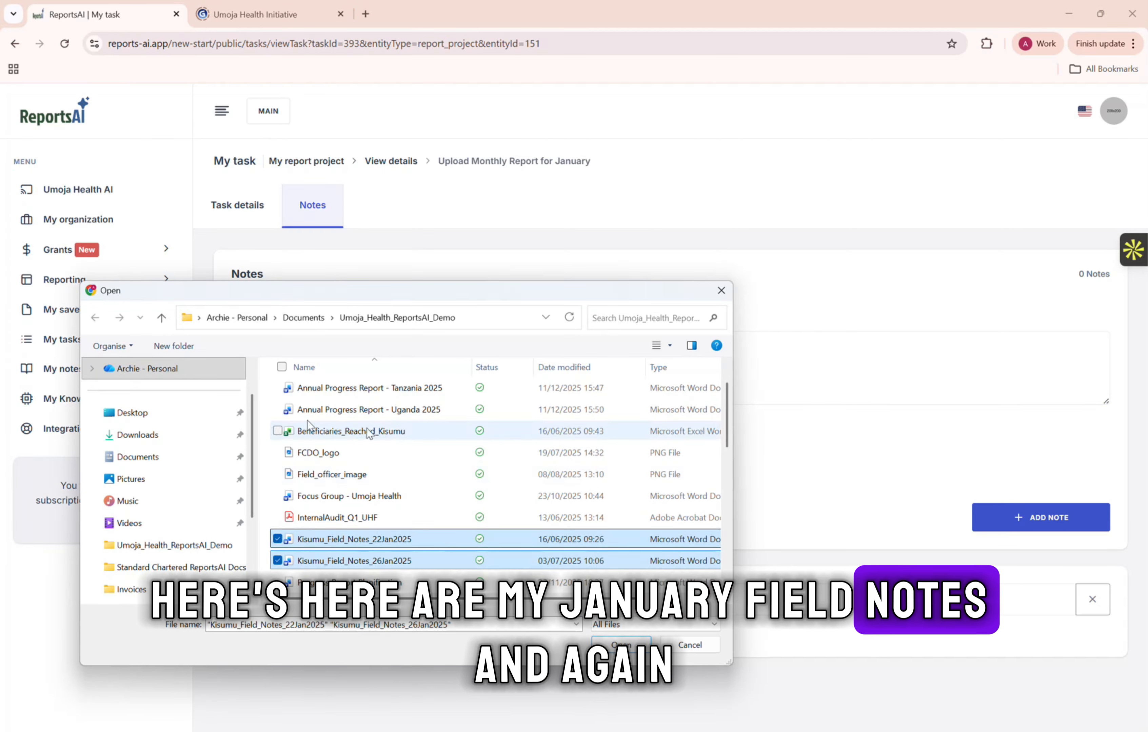
pyautogui.click(278, 431)
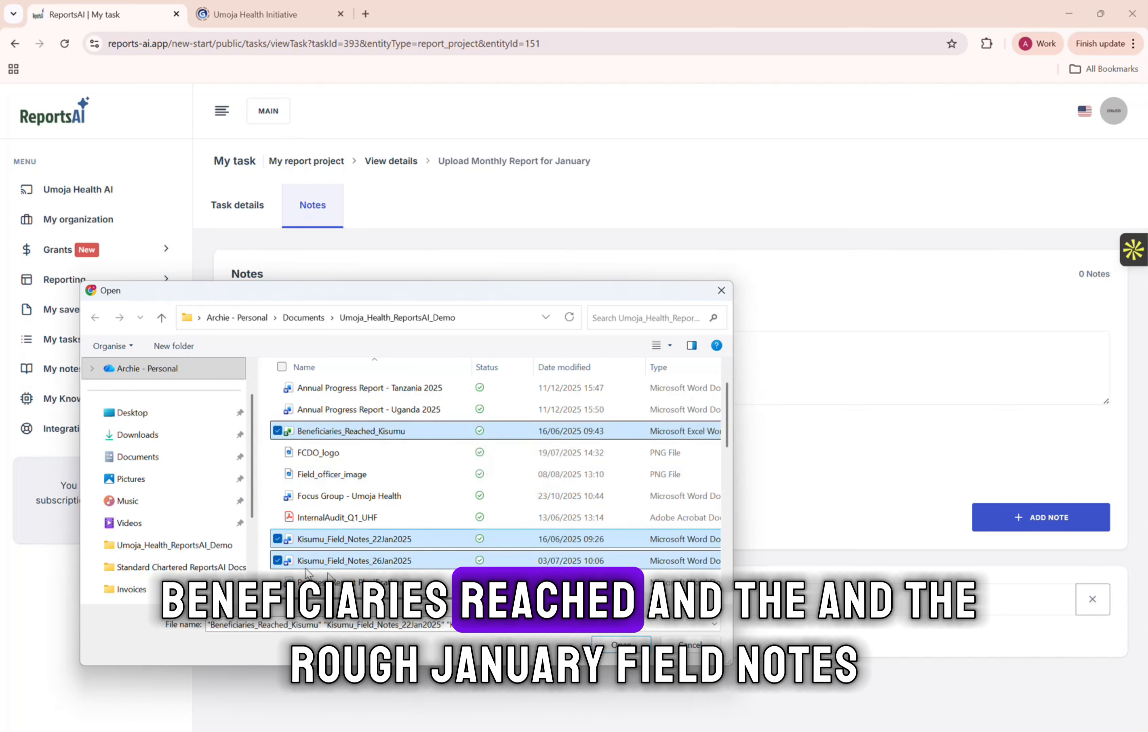
pyautogui.click(627, 645)
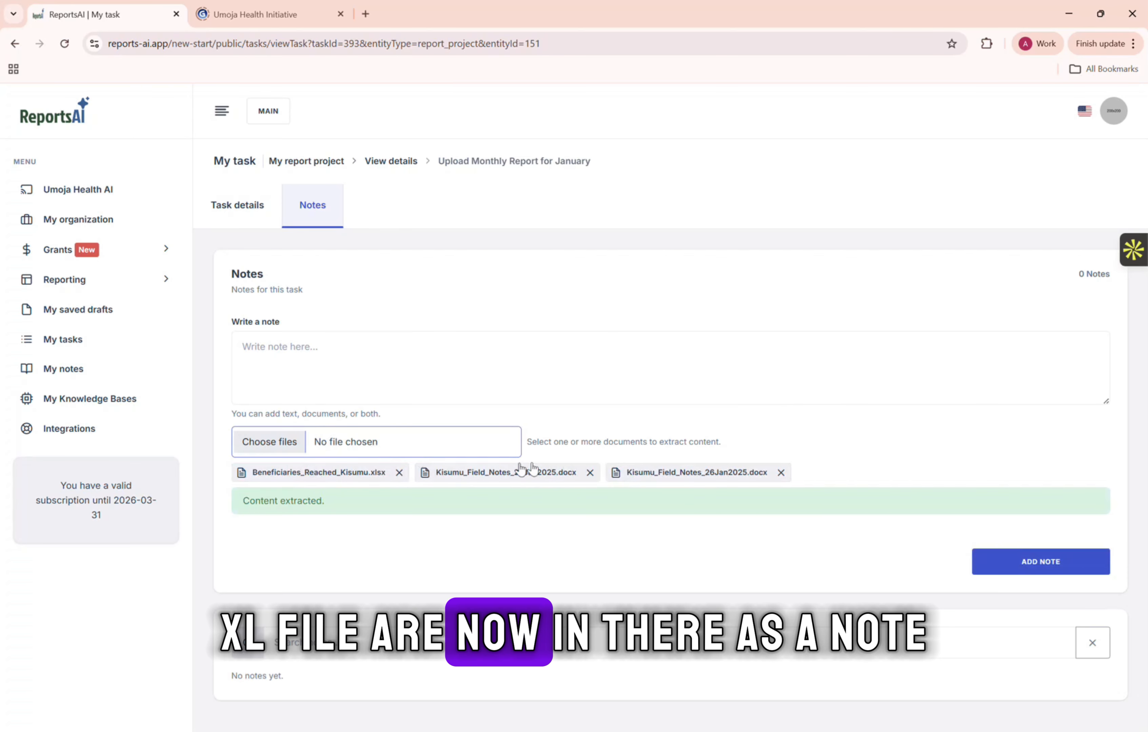
# - Add the note with the attached files to the January task and review it in the notes list
pyautogui.click(1055, 561)
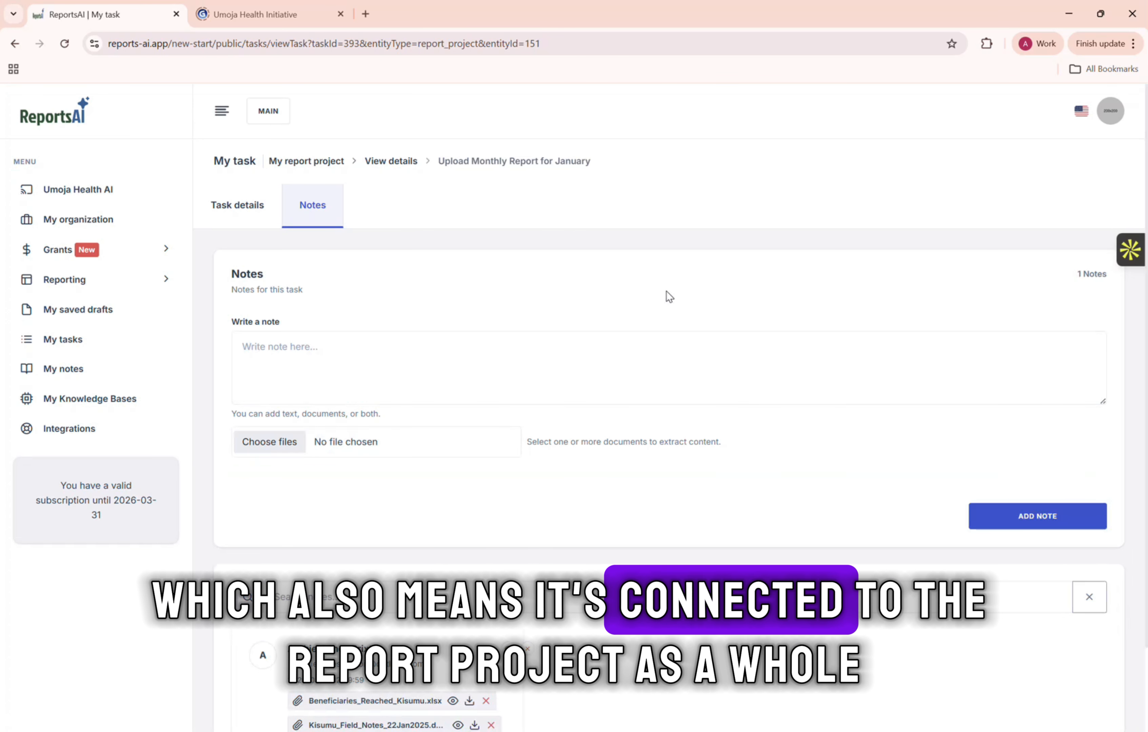
pyautogui.scroll(-2, 667, 291)
pyautogui.scroll(2, 504, 486)
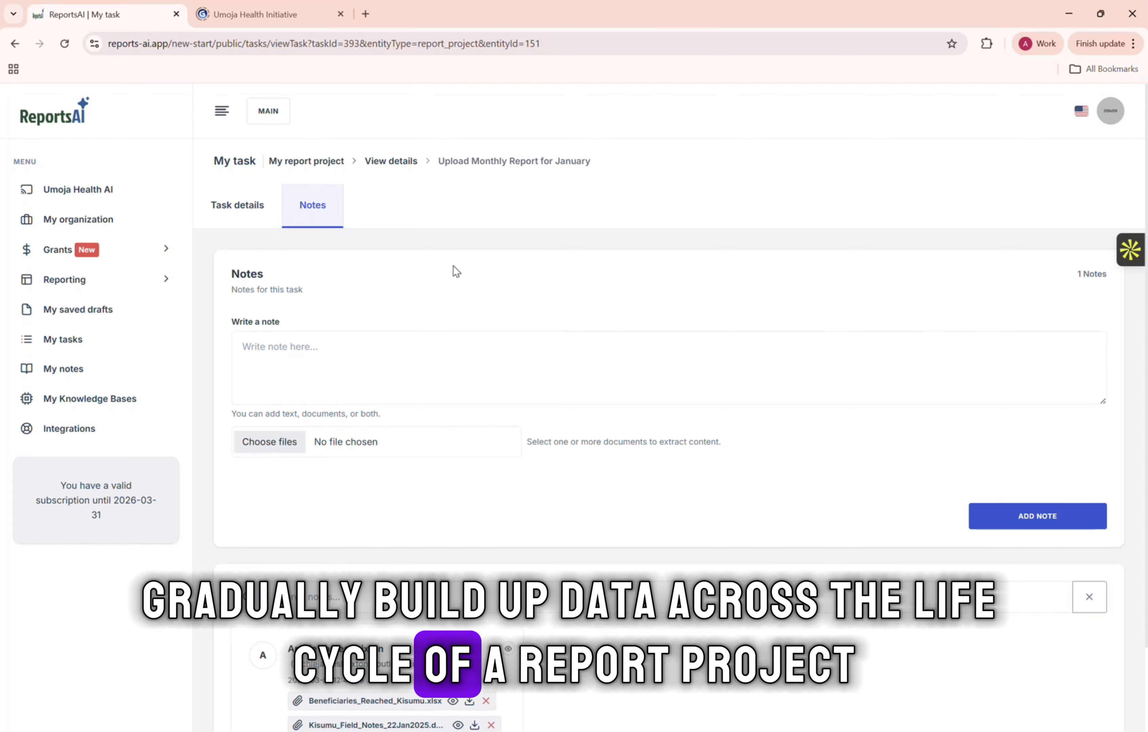
pyautogui.scroll(-2, 487, 576)
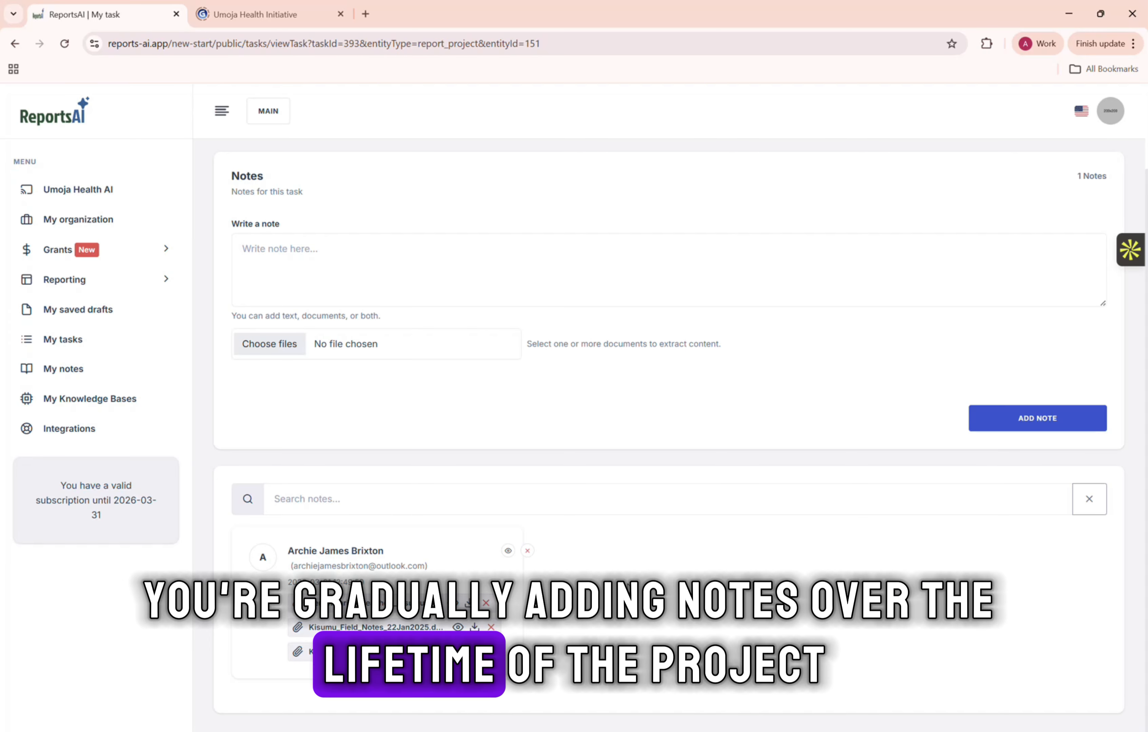
pyautogui.scroll(2, 668, 386)
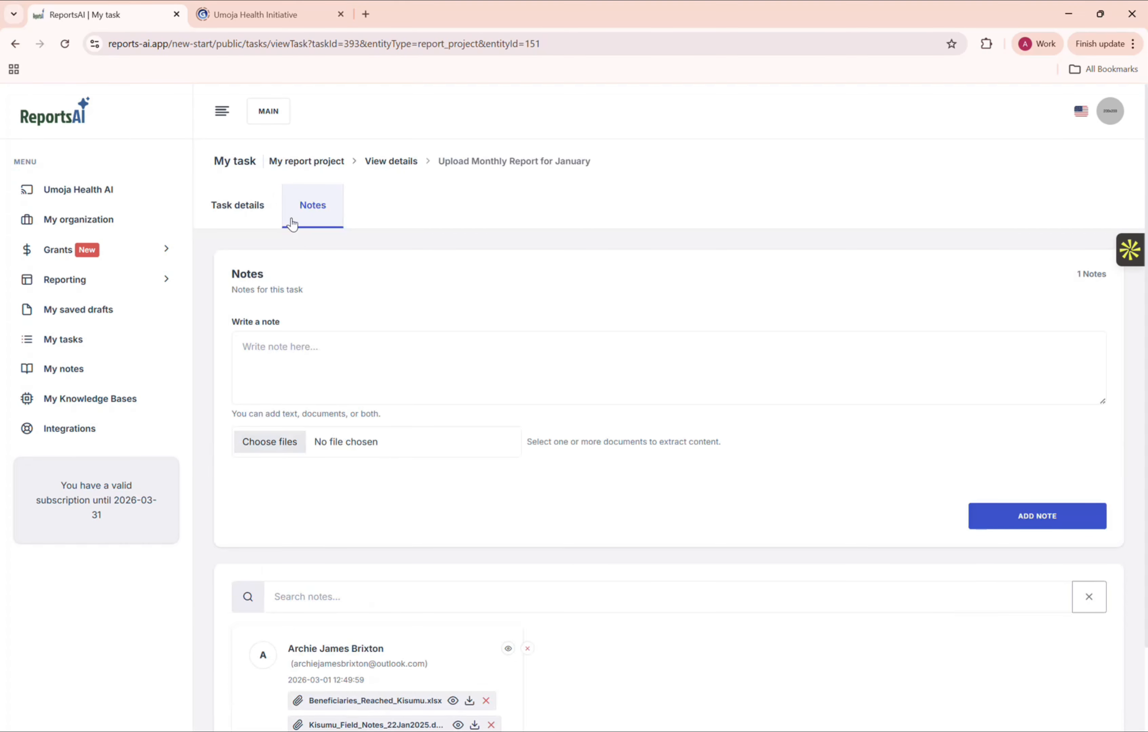
# - Review the completion evaluation of the Upload Monthly Report for January task and mark the task as completed
pyautogui.click(242, 211)
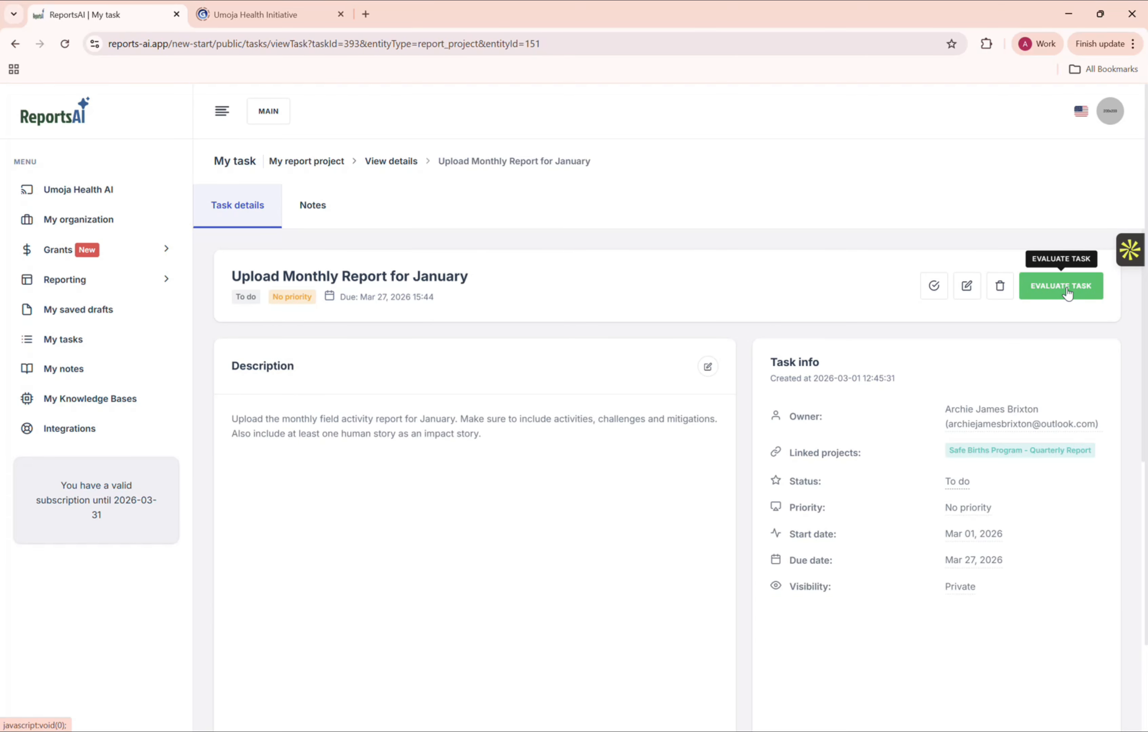
pyautogui.click(935, 286)
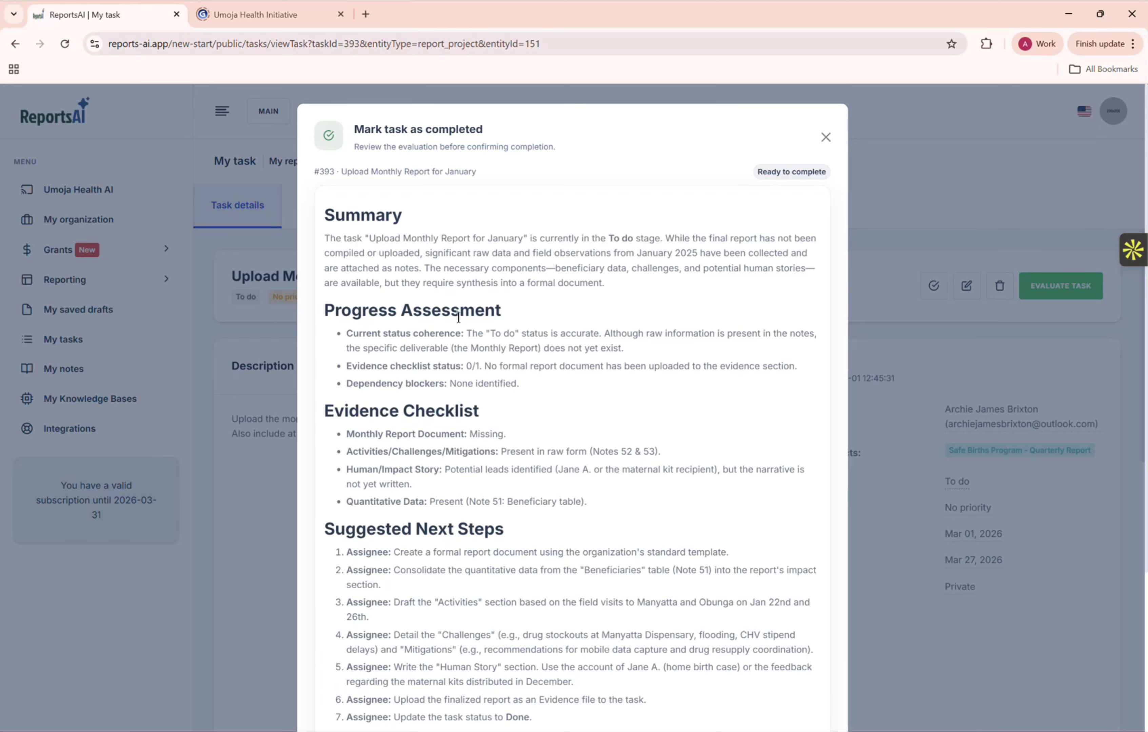
pyautogui.scroll(-1, 457, 318)
pyautogui.moveTo(363, 278); pyautogui.dragTo(662, 349)
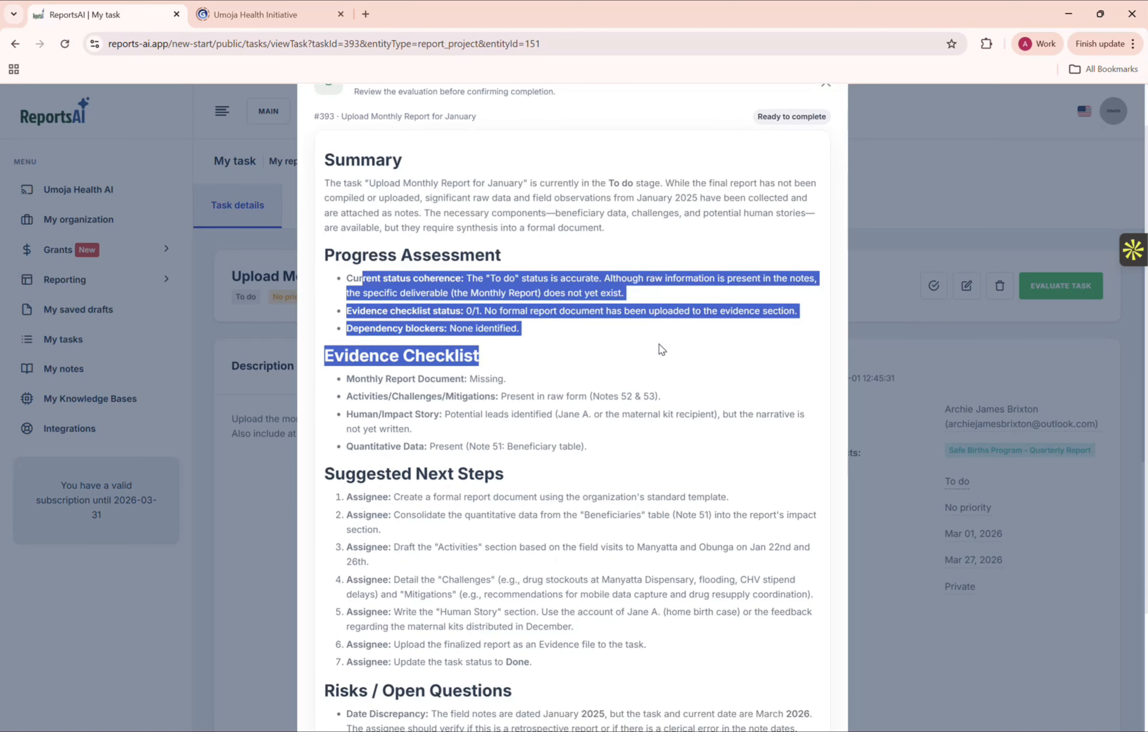
pyautogui.scroll(-2, 660, 349)
pyautogui.scroll(-1, 443, 349)
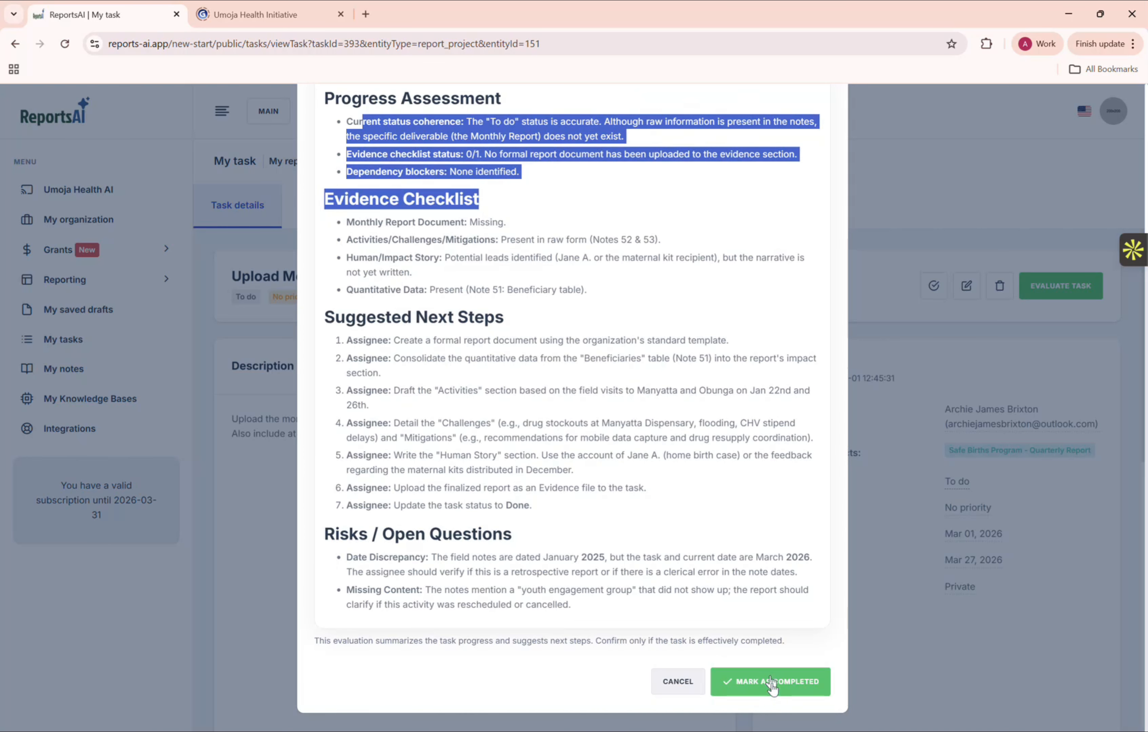
pyautogui.scroll(2, 777, 386)
pyautogui.scroll(-2, 778, 386)
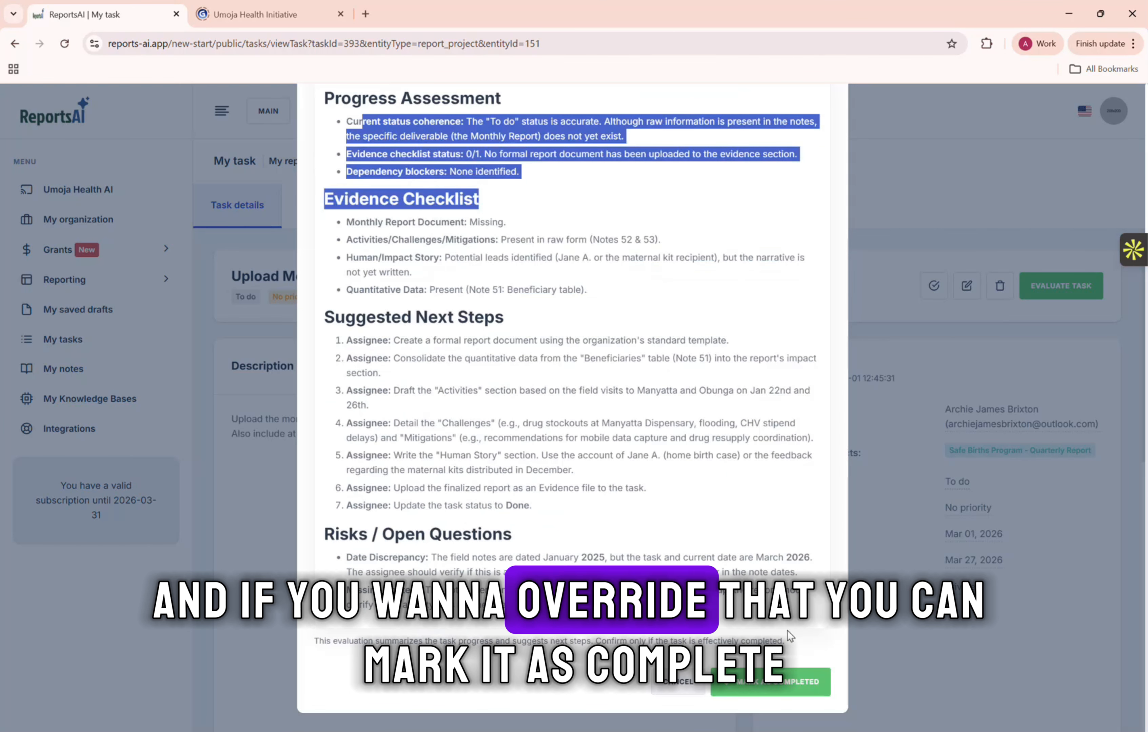
pyautogui.click(768, 684)
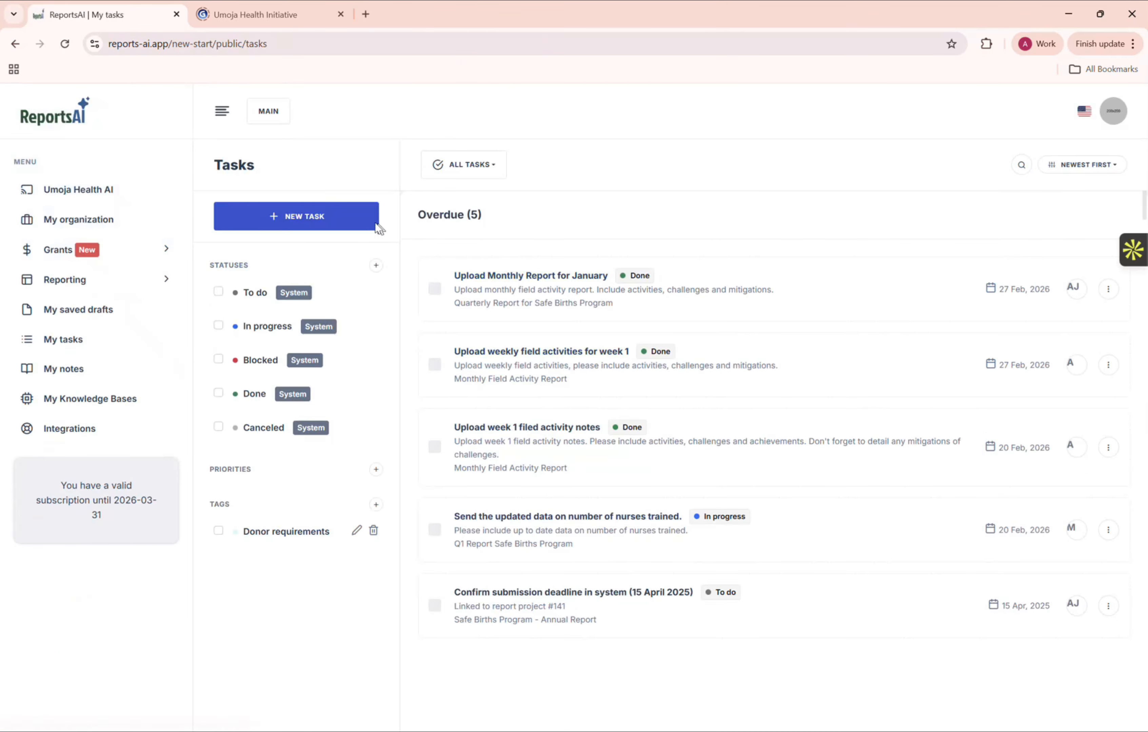
# - Open the Safe Births Program - Quarterly Report project from the report projects
pyautogui.click(102, 280)
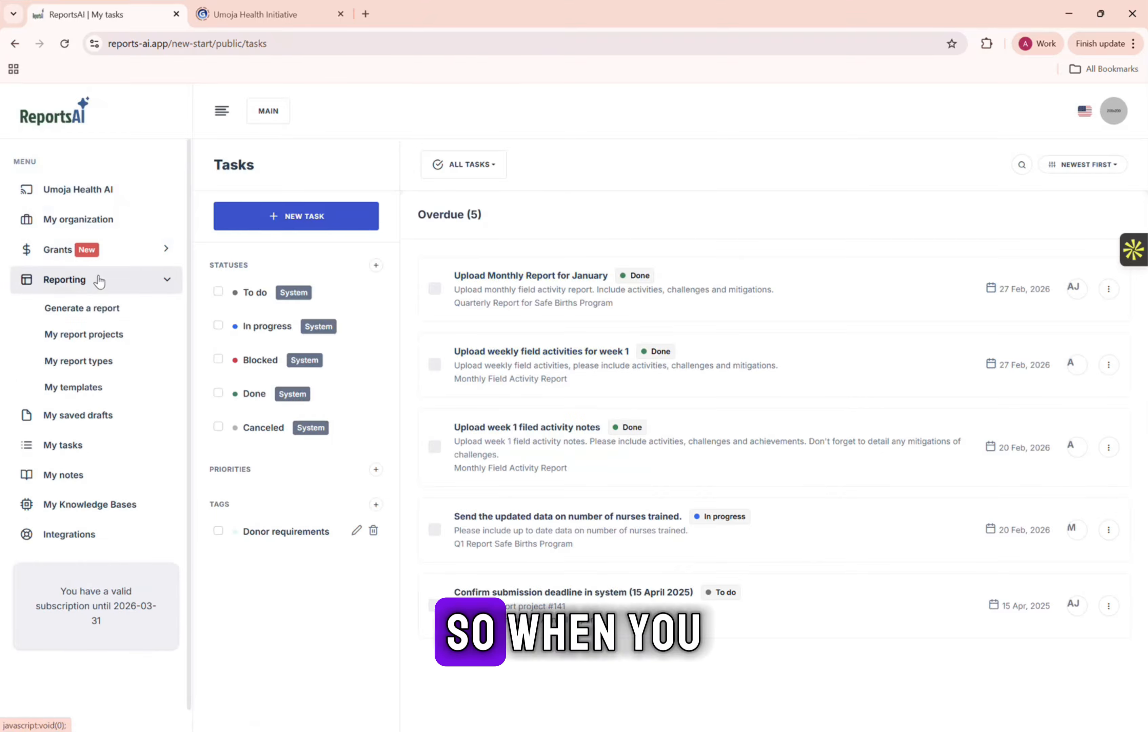
pyautogui.click(101, 337)
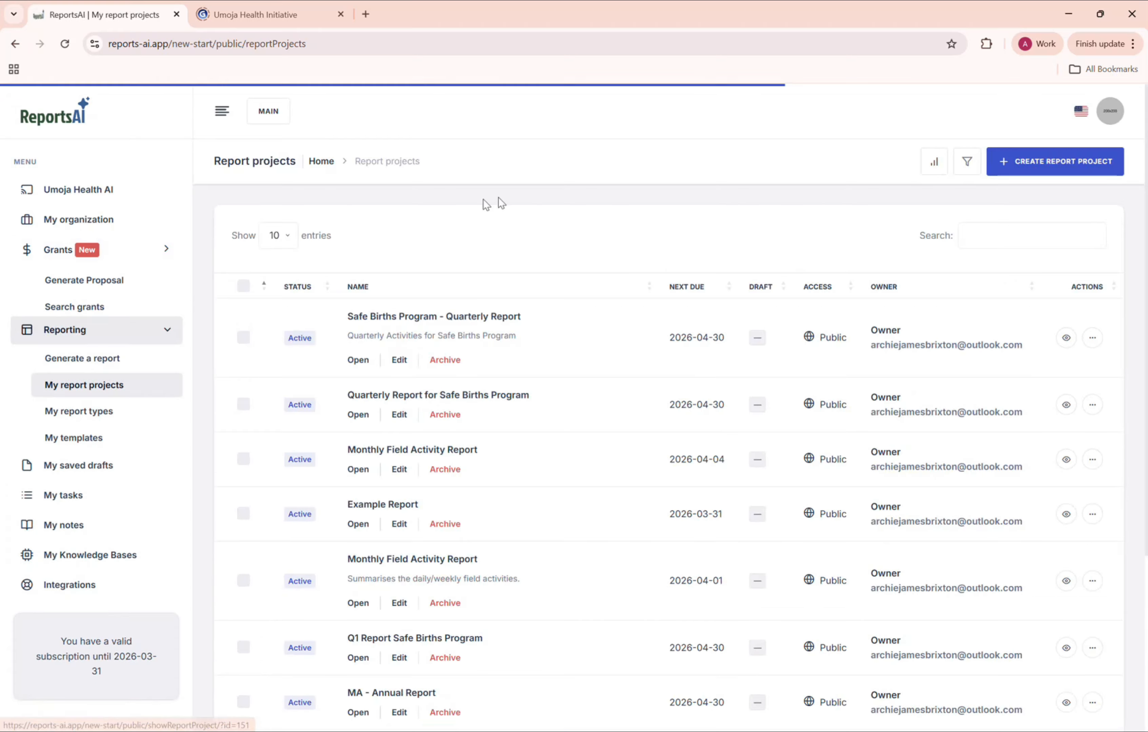
pyautogui.click(432, 318)
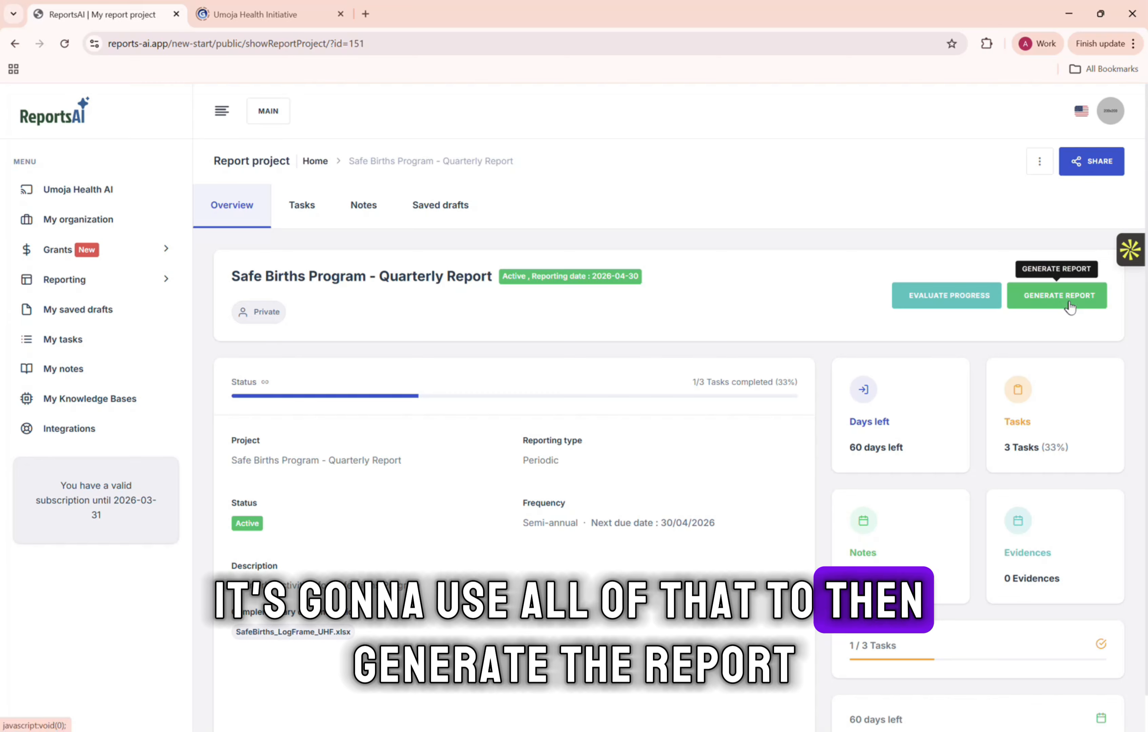
# - Generate a report from the project with Team scope, the Monthly Field Activity Report type and no template
pyautogui.click(1042, 300)
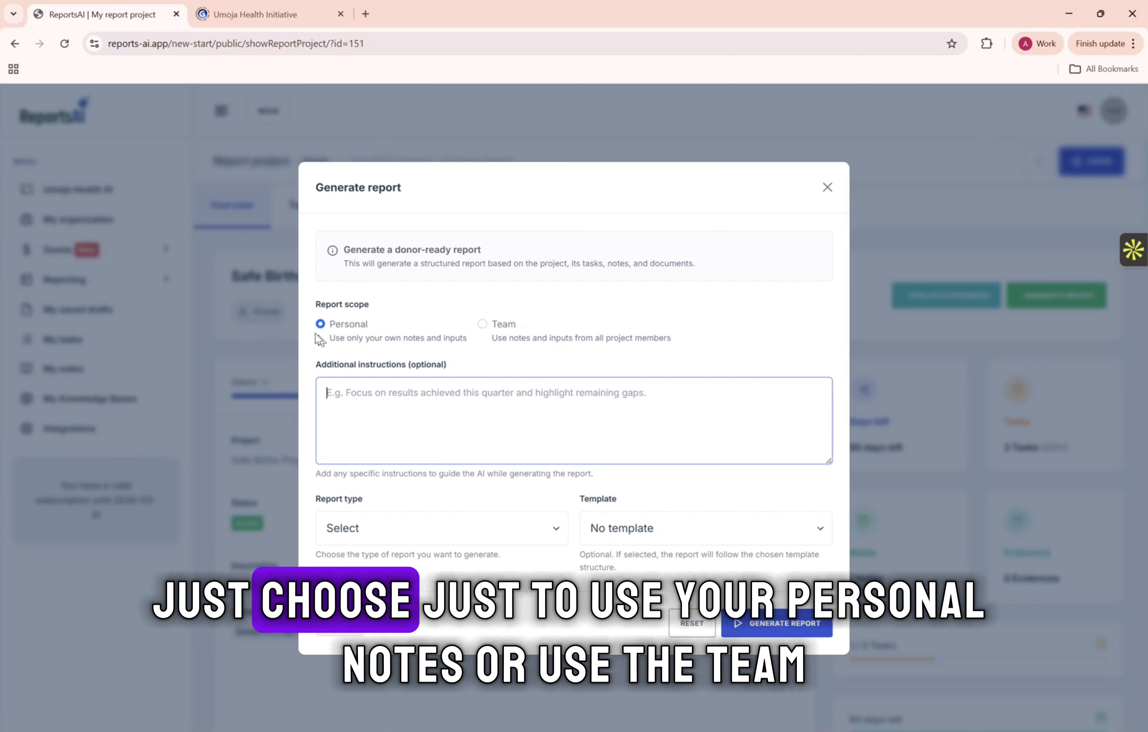
pyautogui.click(482, 325)
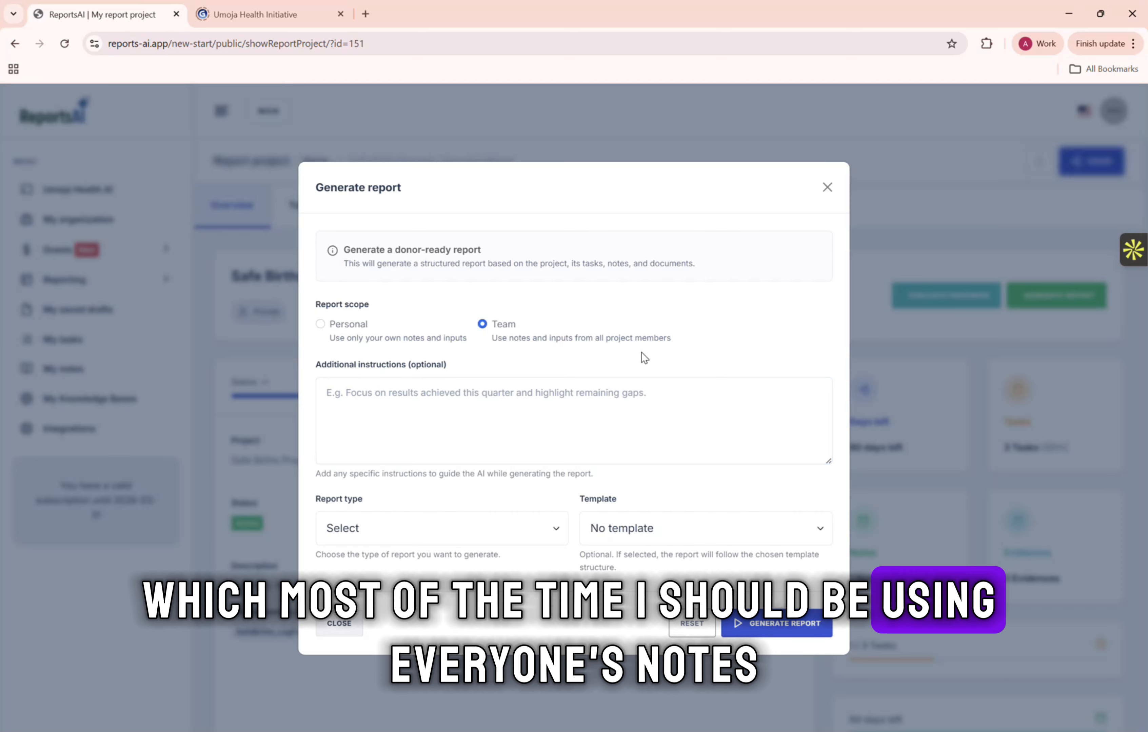
pyautogui.click(517, 389)
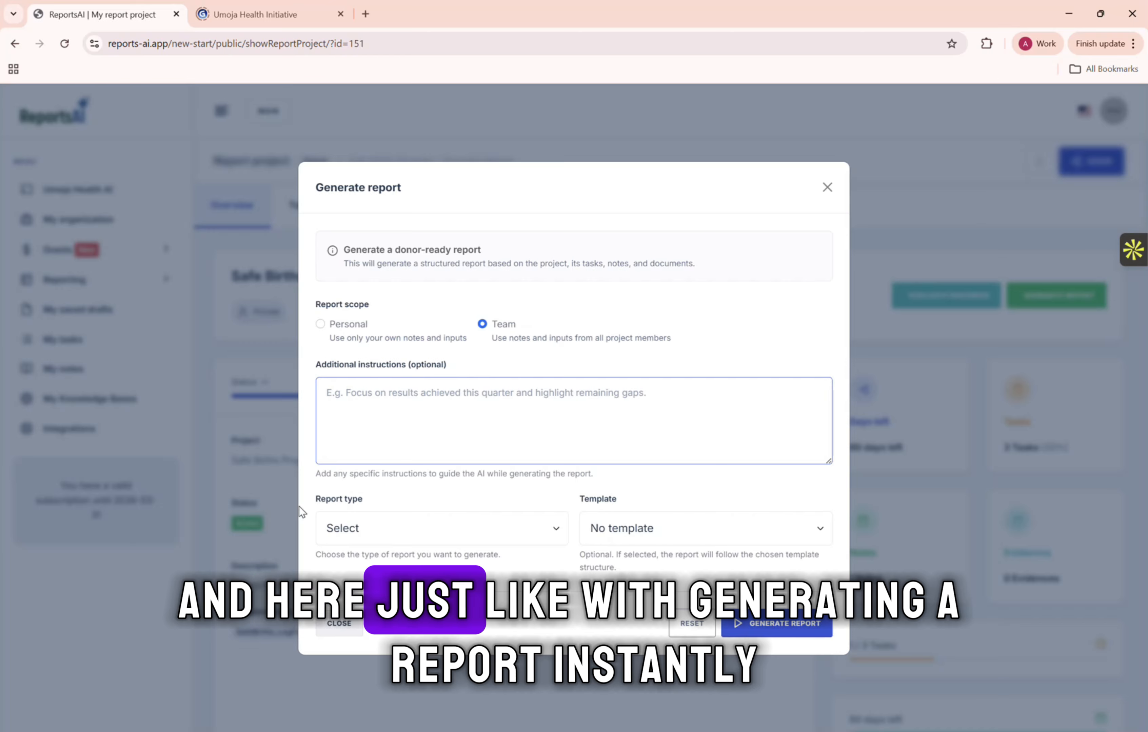
pyautogui.click(513, 541)
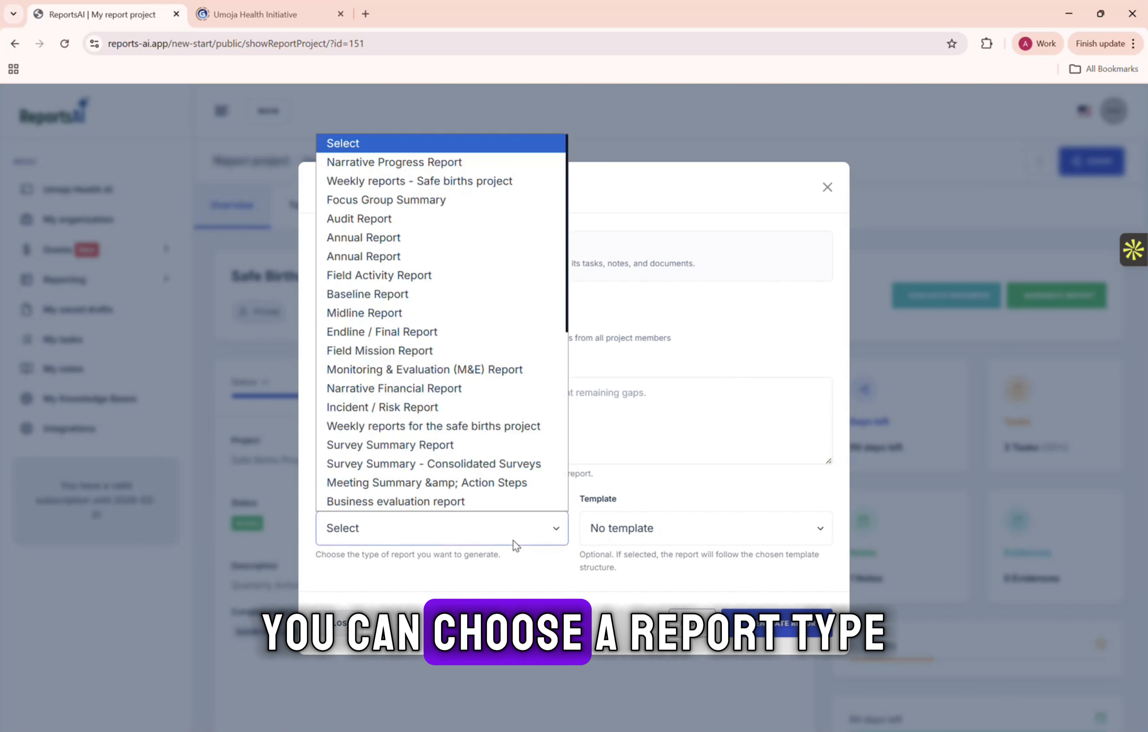
pyautogui.scroll(-6, 492, 400)
pyautogui.scroll(-1, 493, 400)
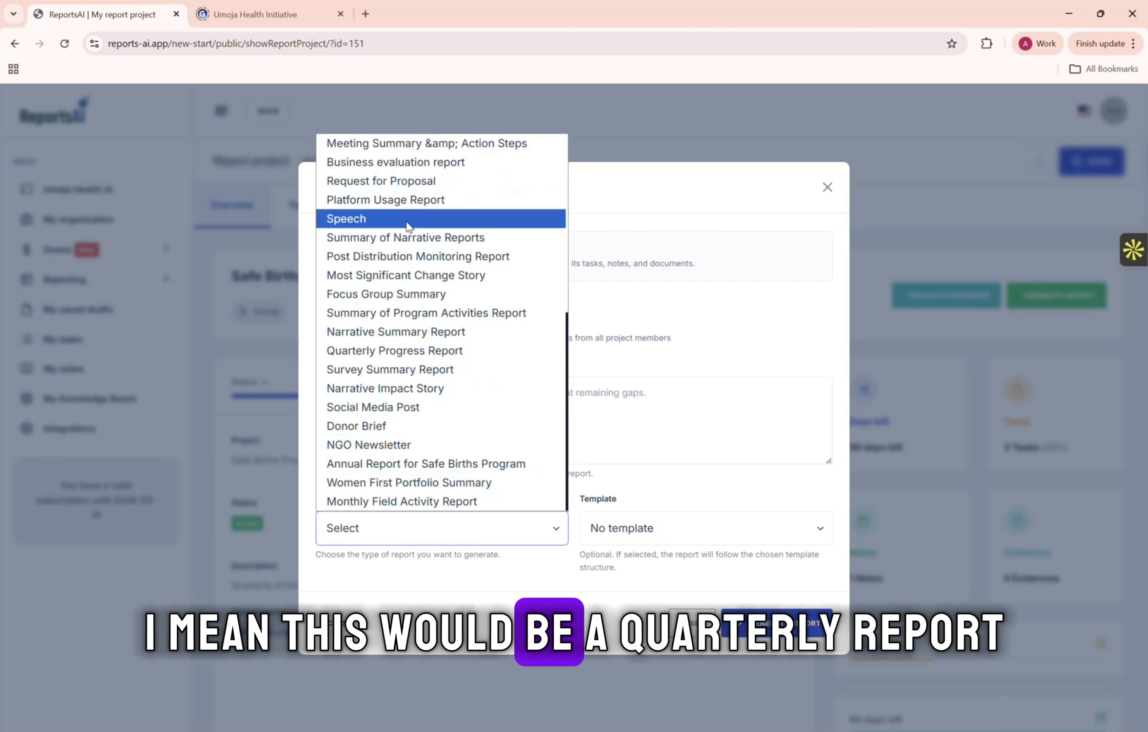
pyautogui.click(394, 504)
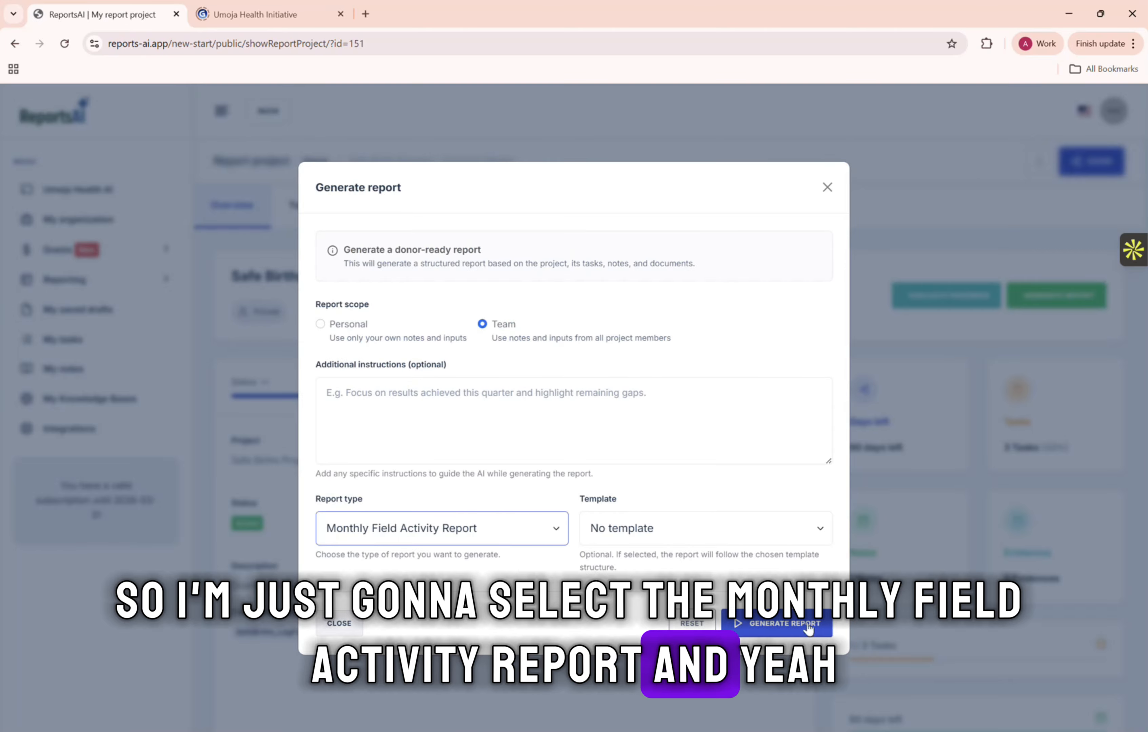
pyautogui.click(805, 625)
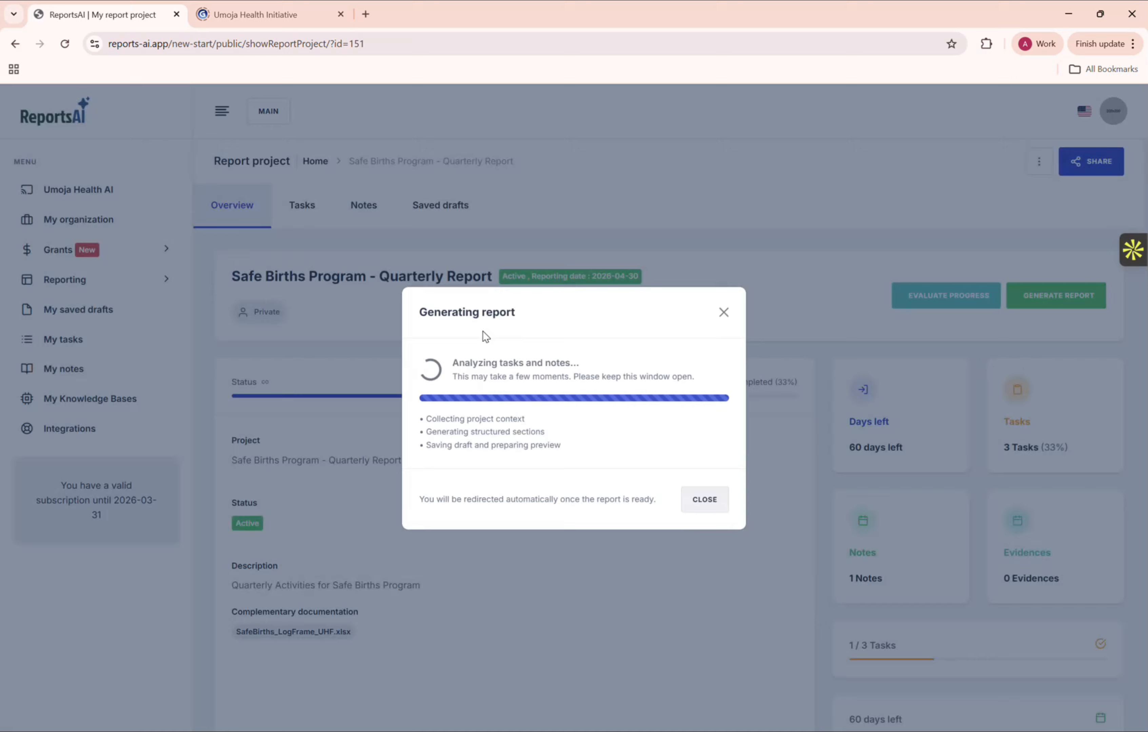